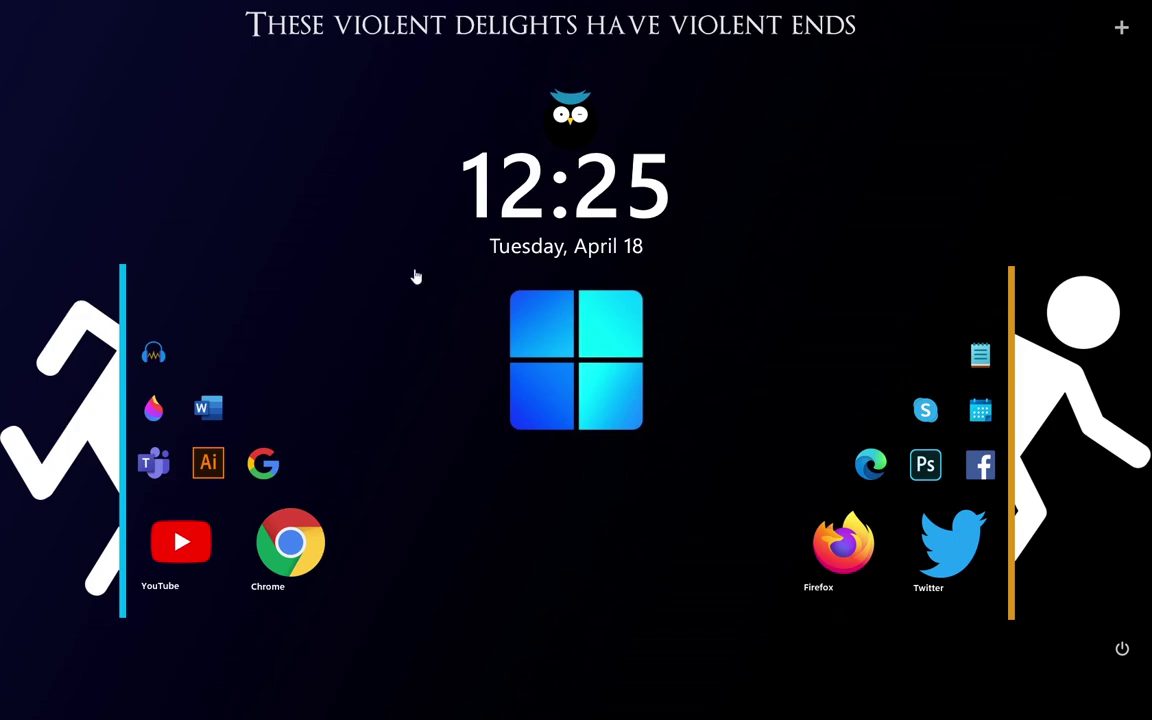
Launch Google Chrome from its desktop shortcut.
{"action": "left_click", "coordinate": [289, 528]}
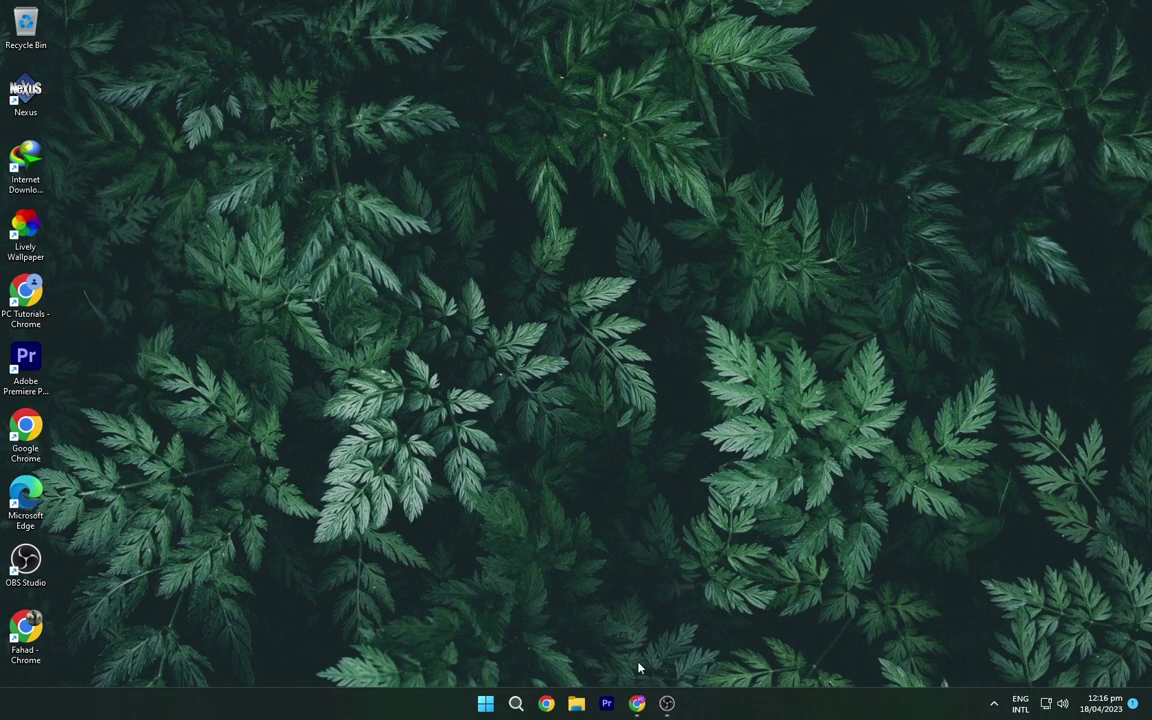
Download the original Windows 11 wallpaper from Peakpx and the Rainmeter 4.5.17 installer.
{"action": "left_click", "coordinate": [637, 703]}
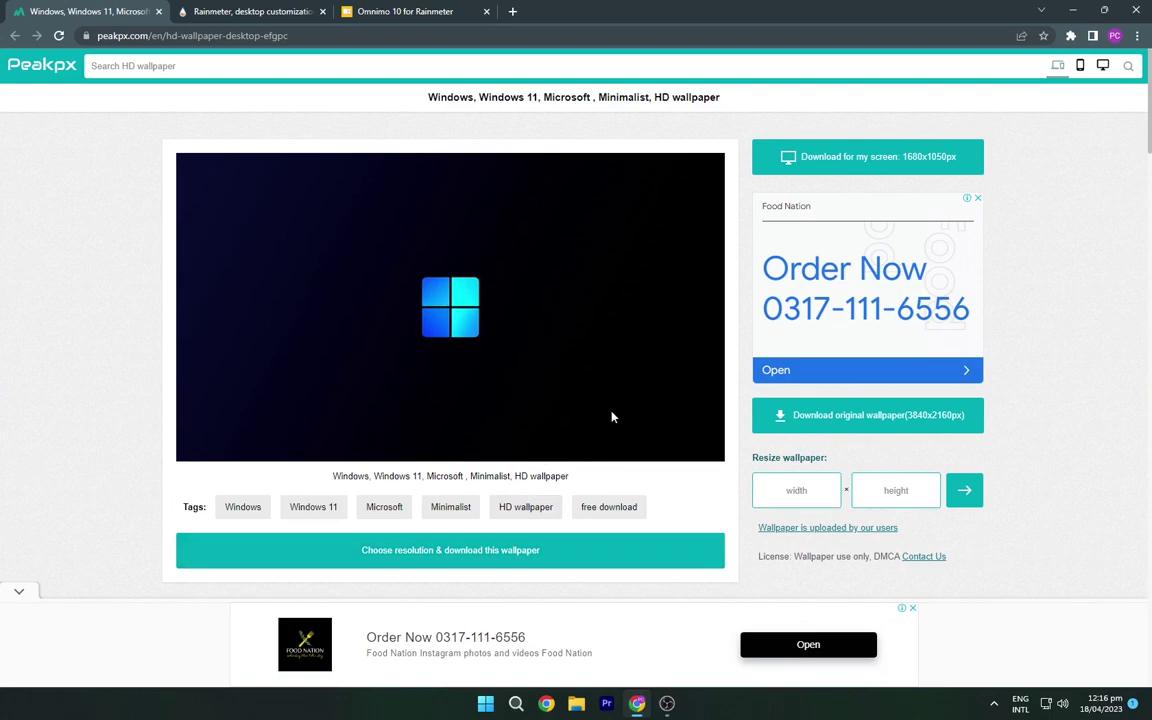
{"action": "left_click", "coordinate": [853, 429]}
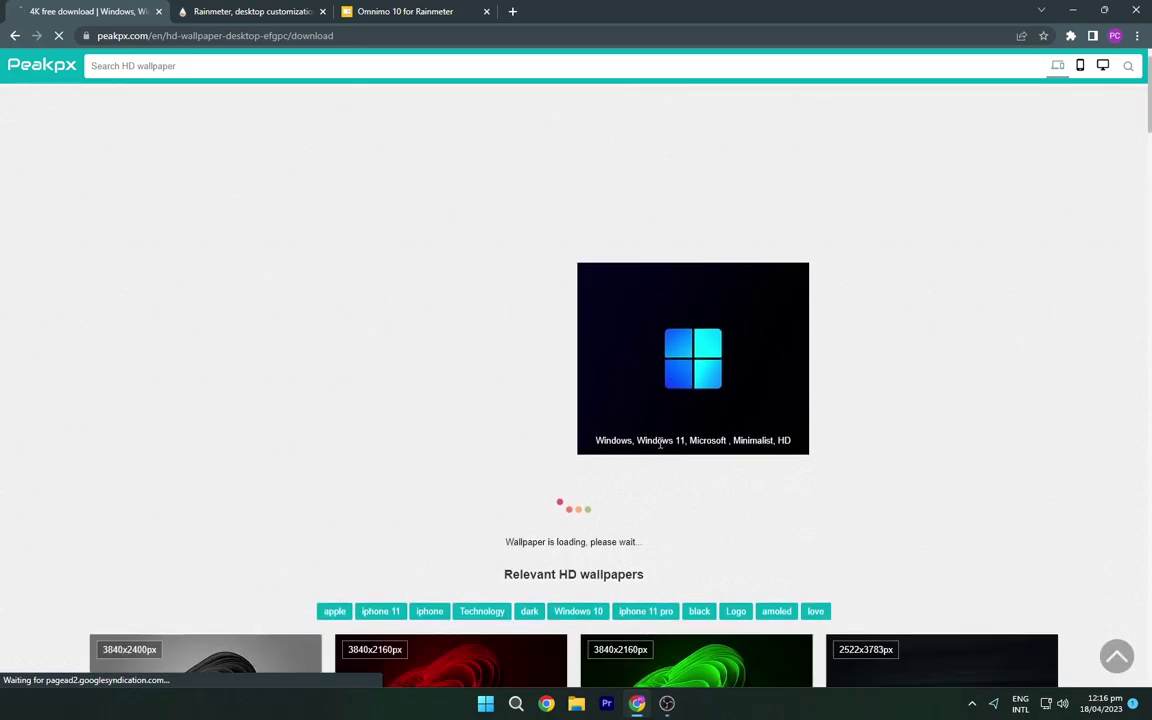
{"action": "left_click", "coordinate": [265, 12]}
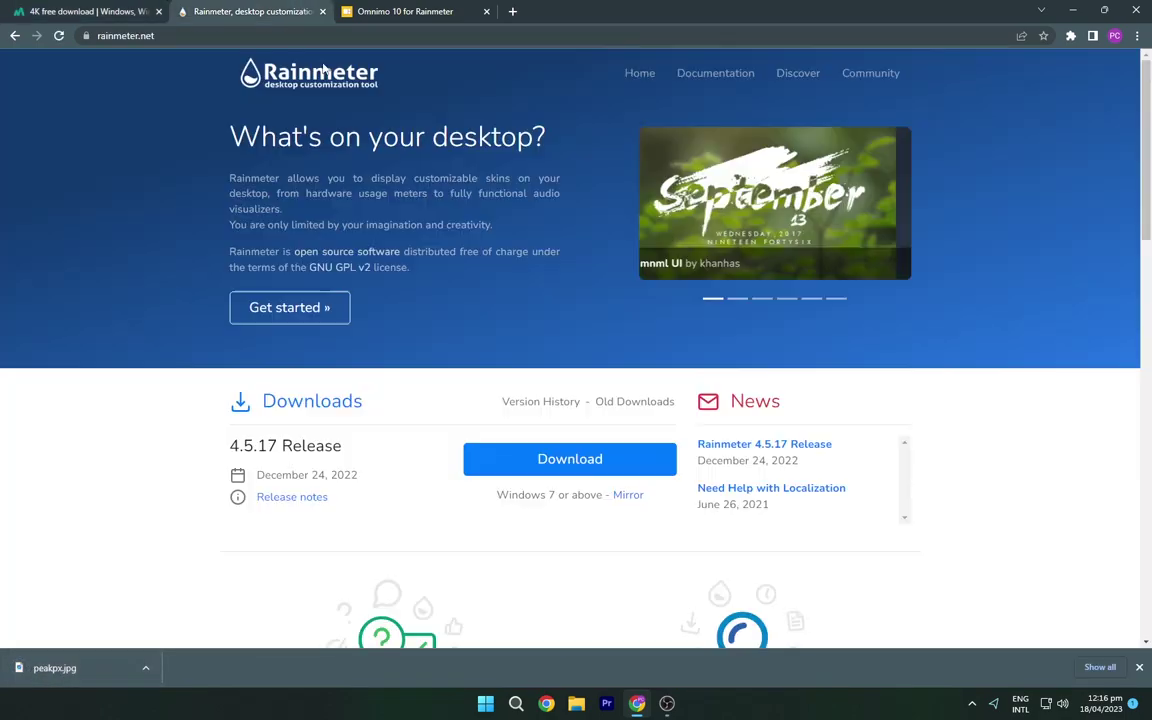
{"action": "left_click", "coordinate": [566, 457]}
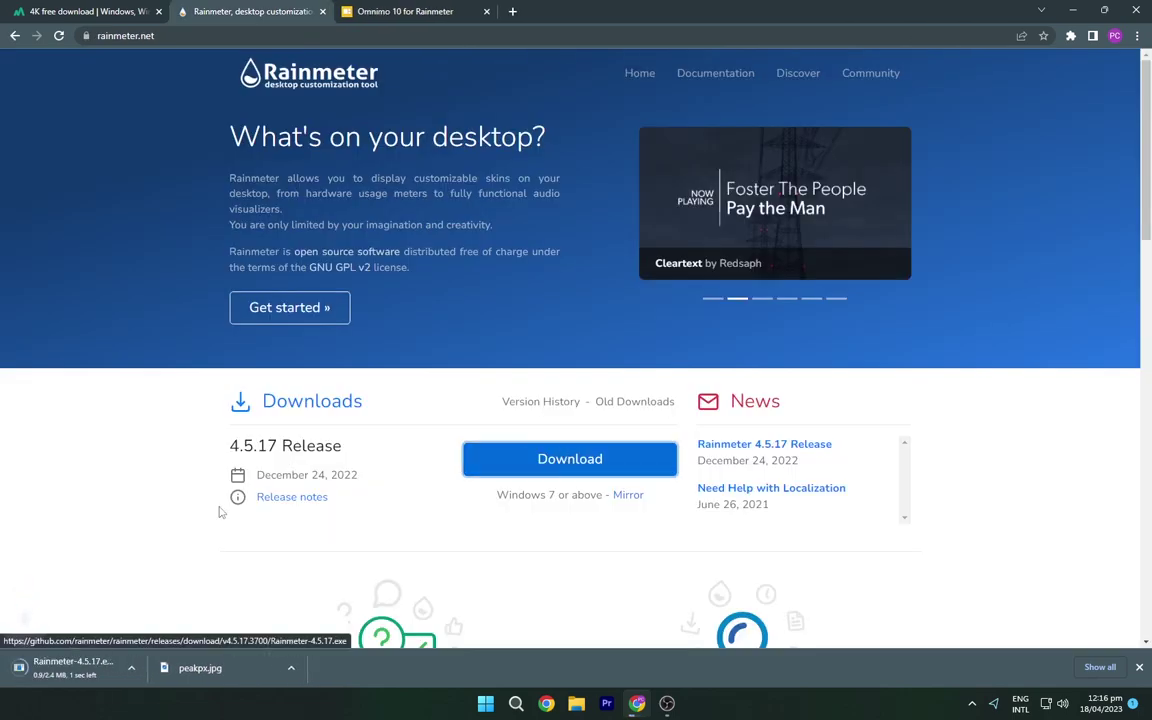
Request the Full Version ZIP download of Omnimo 10 from omnimo.info.
{"action": "left_click", "coordinate": [421, 9]}
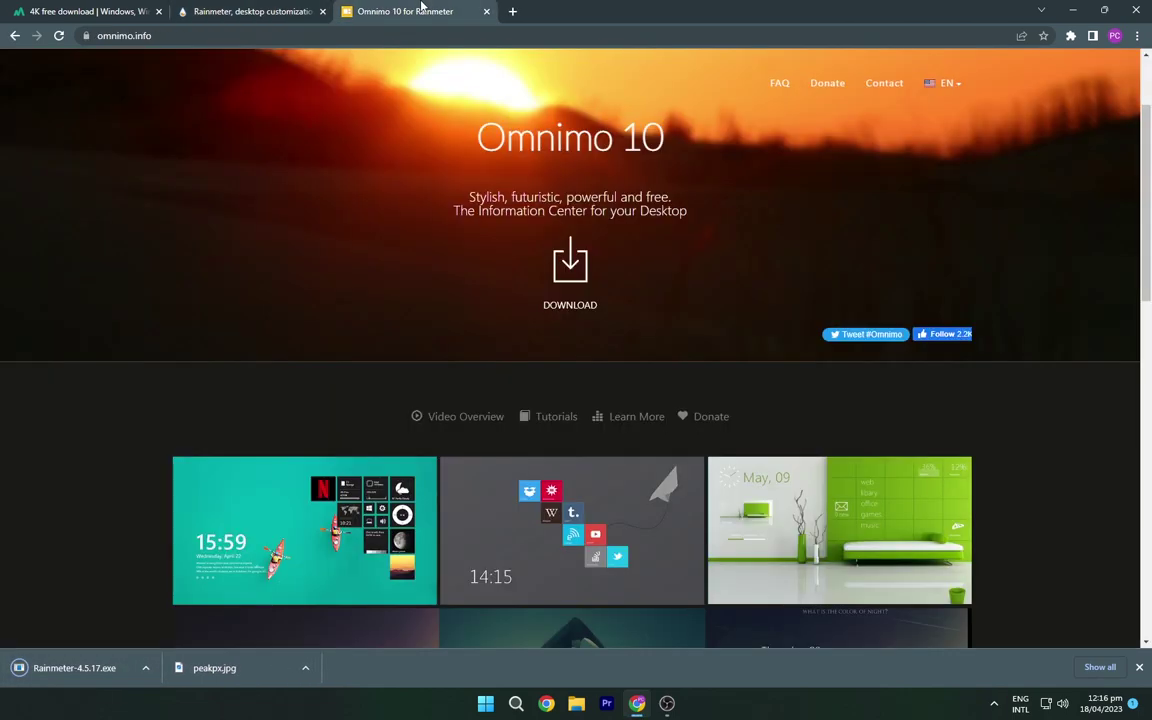
{"action": "left_click", "coordinate": [566, 262]}
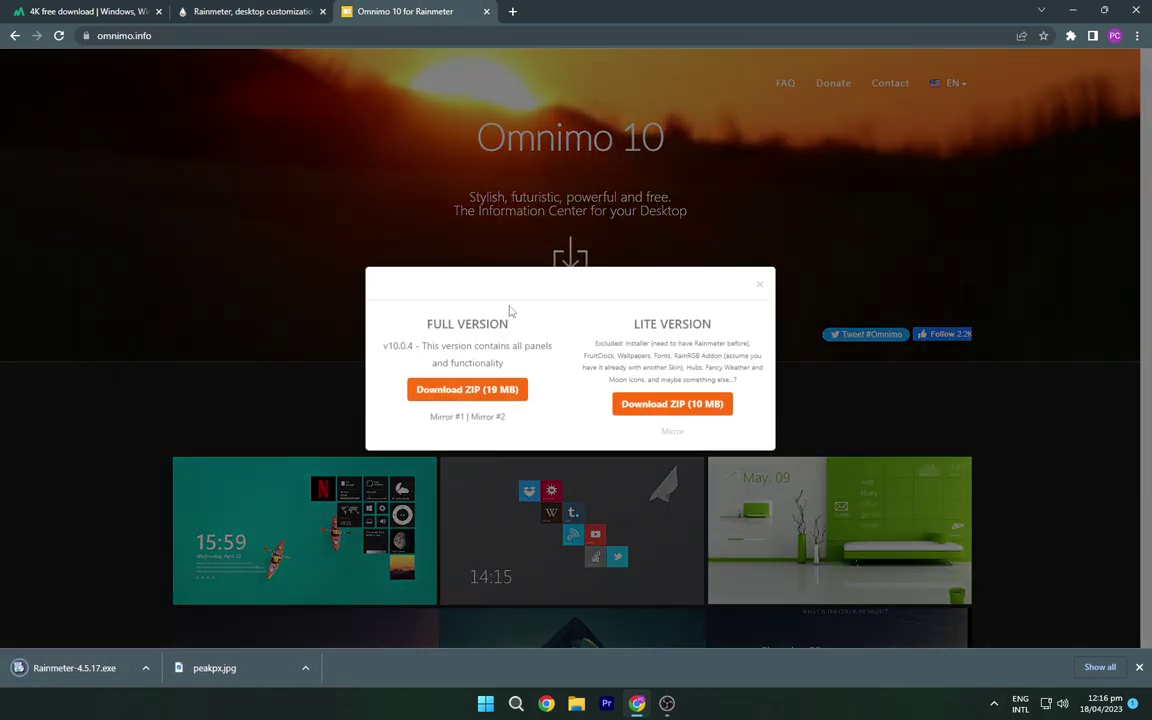
{"action": "left_click", "coordinate": [495, 391]}
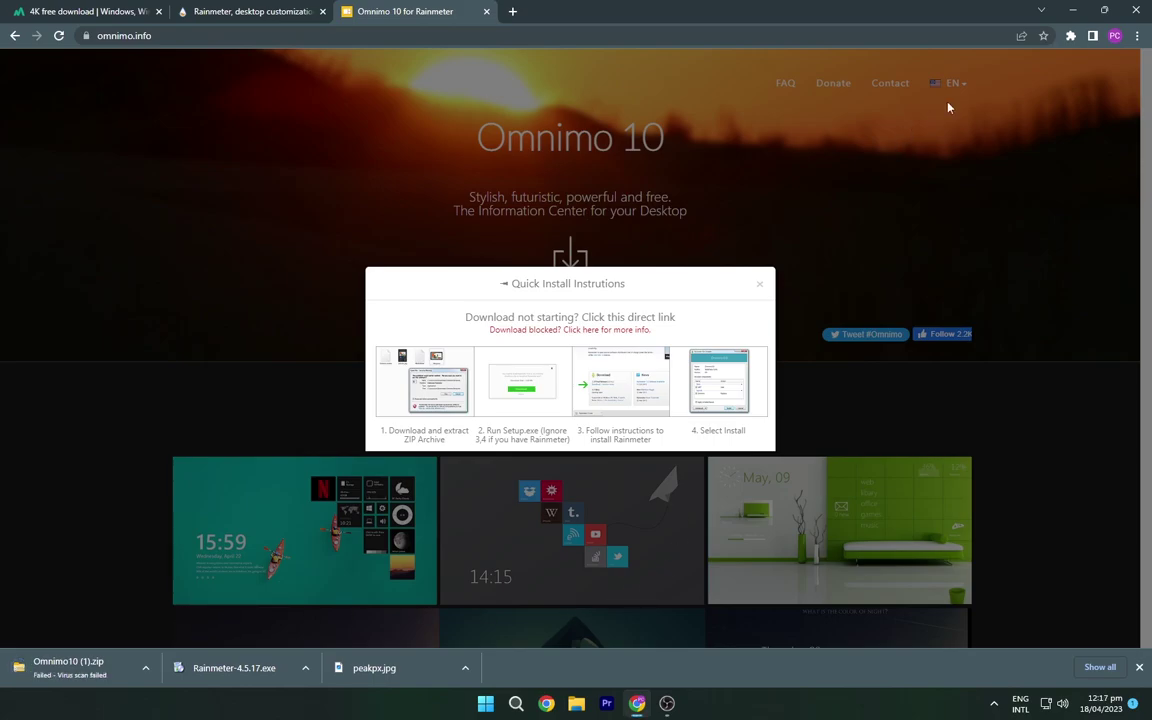
Close Chrome and set the downloaded peakpx image as the desktop background.
{"action": "left_click", "coordinate": [1140, 9]}
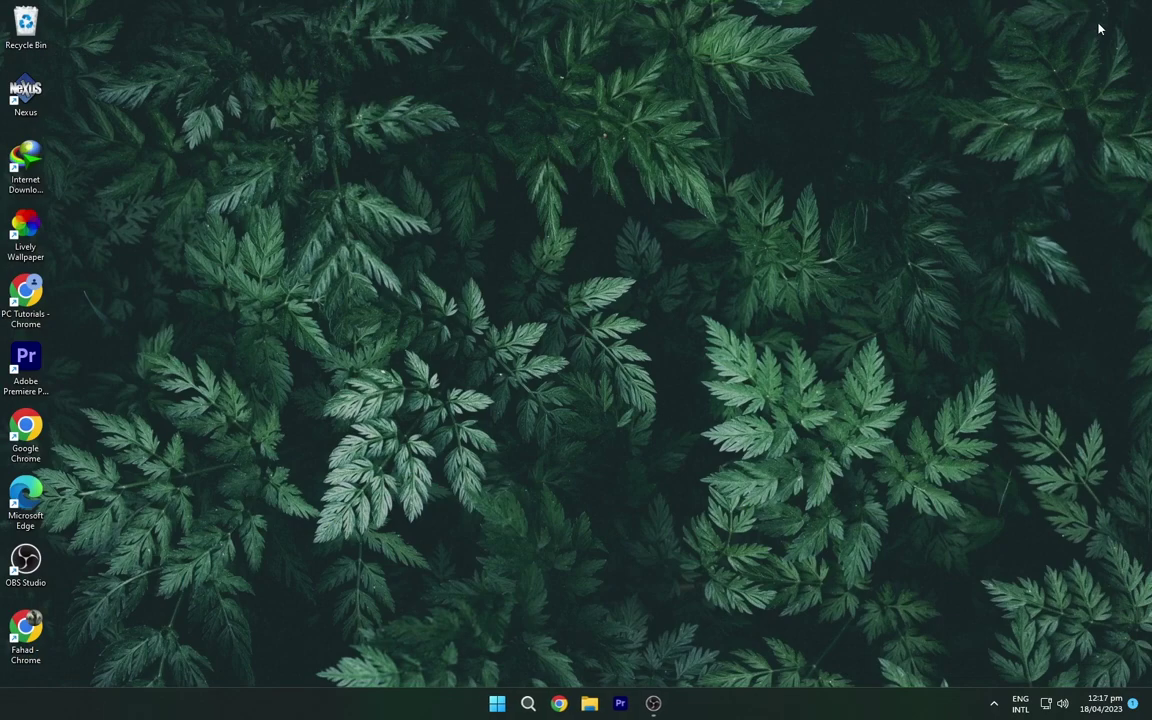
{"action": "left_click", "coordinate": [591, 704]}
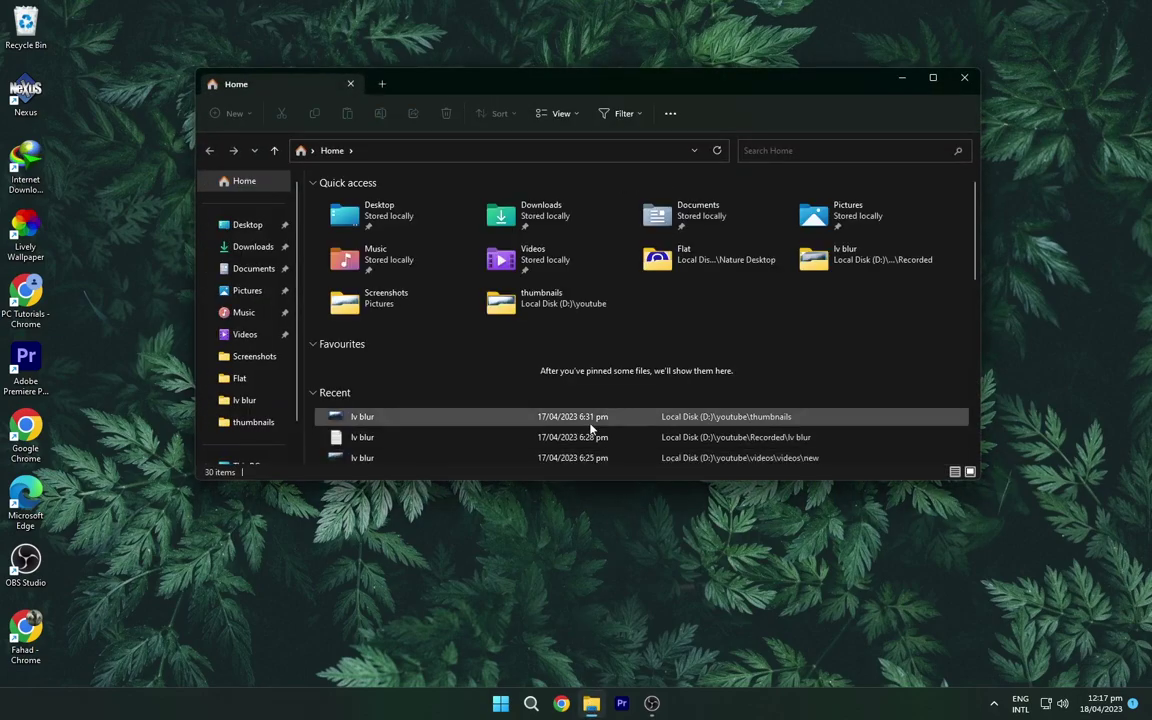
{"action": "double_click", "coordinate": [548, 229]}
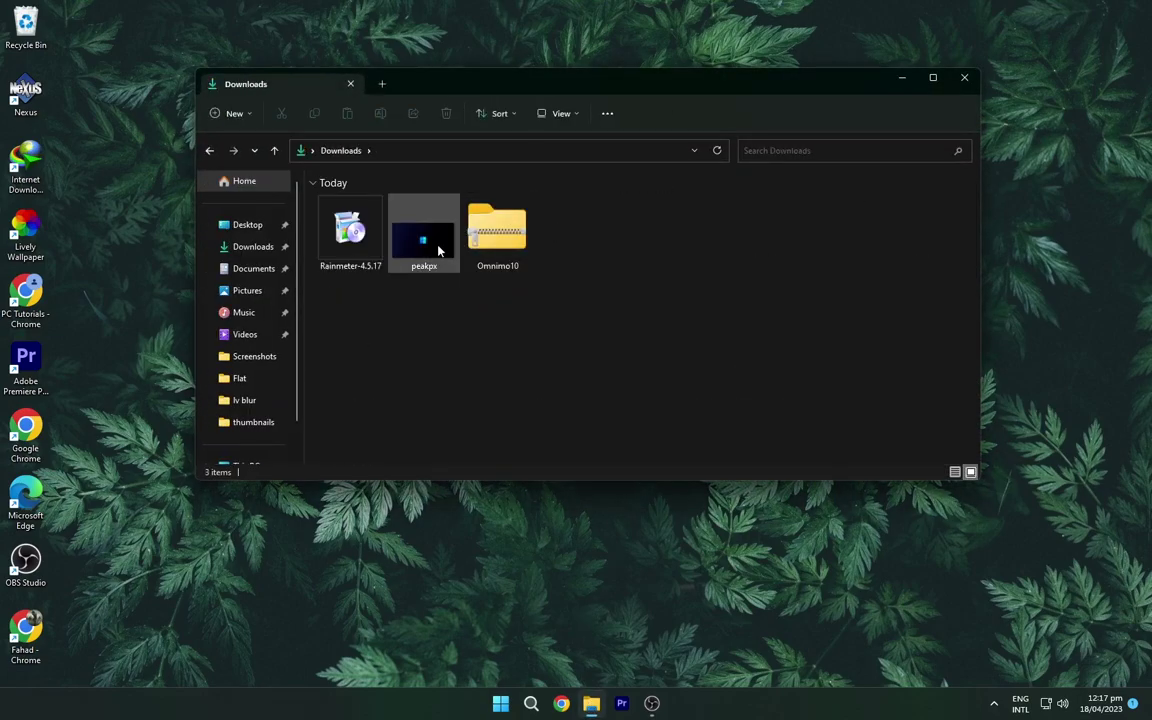
{"action": "left_click", "coordinate": [437, 251]}
{"action": "right_click", "coordinate": [437, 251]}
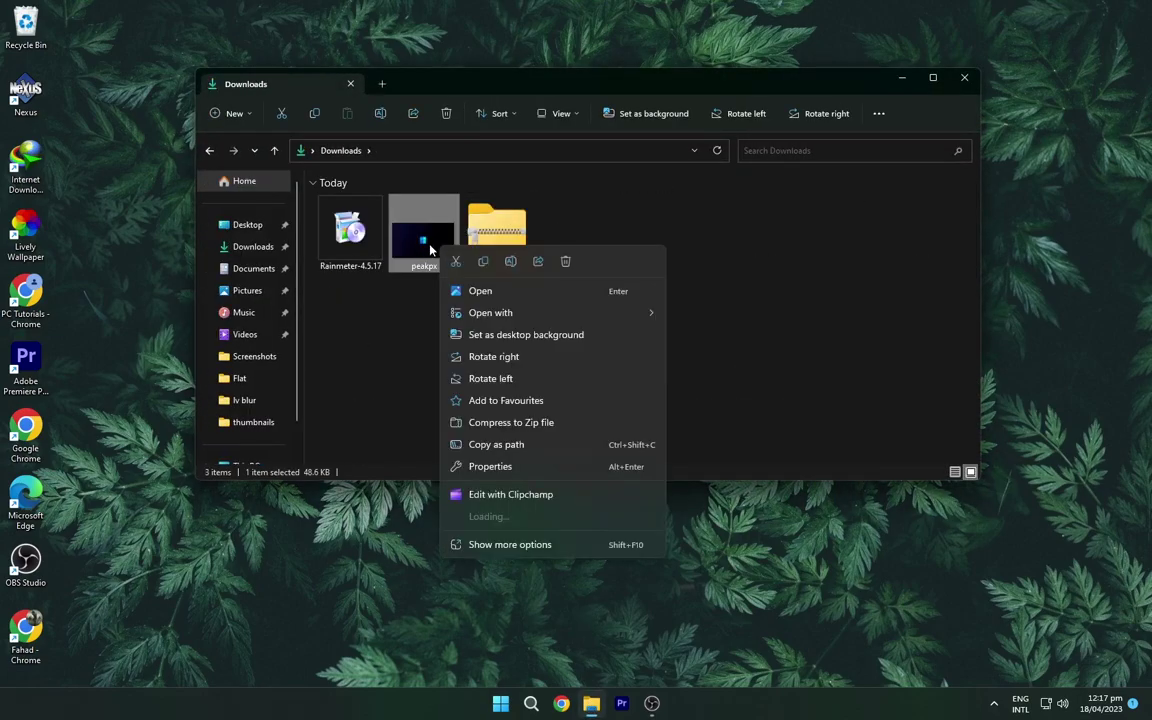
{"action": "left_click", "coordinate": [502, 336]}
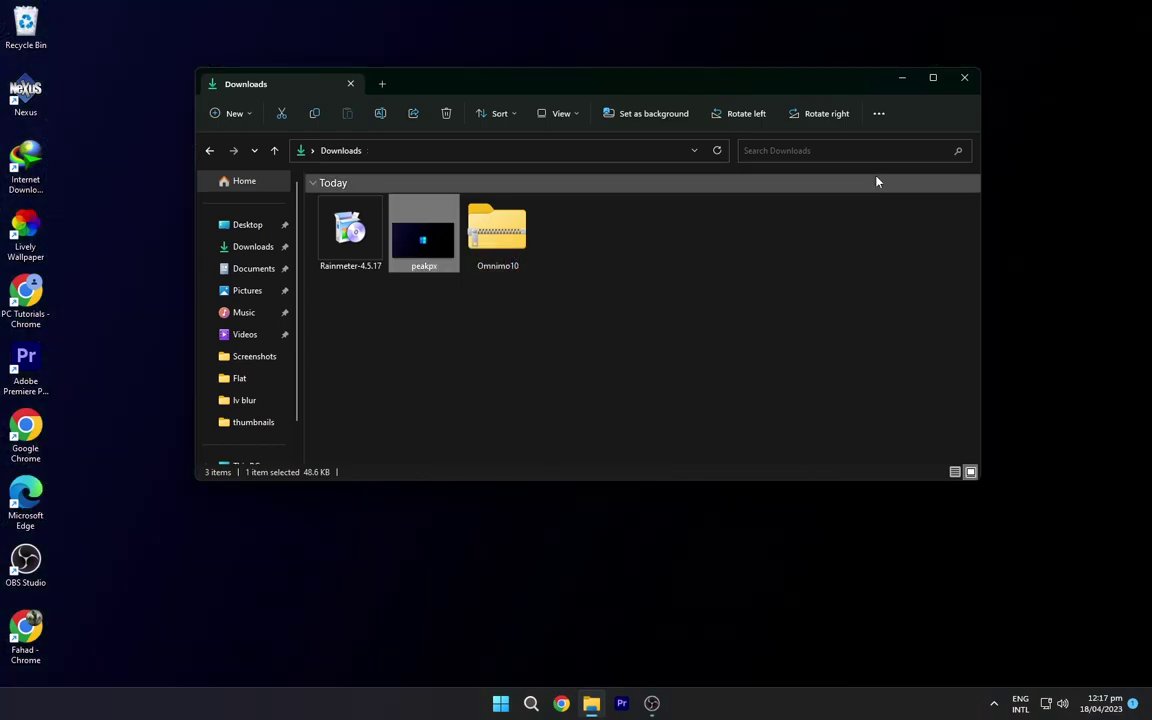
Minimise Explorer and turn off Show desktop icons.
{"action": "left_click", "coordinate": [901, 79]}
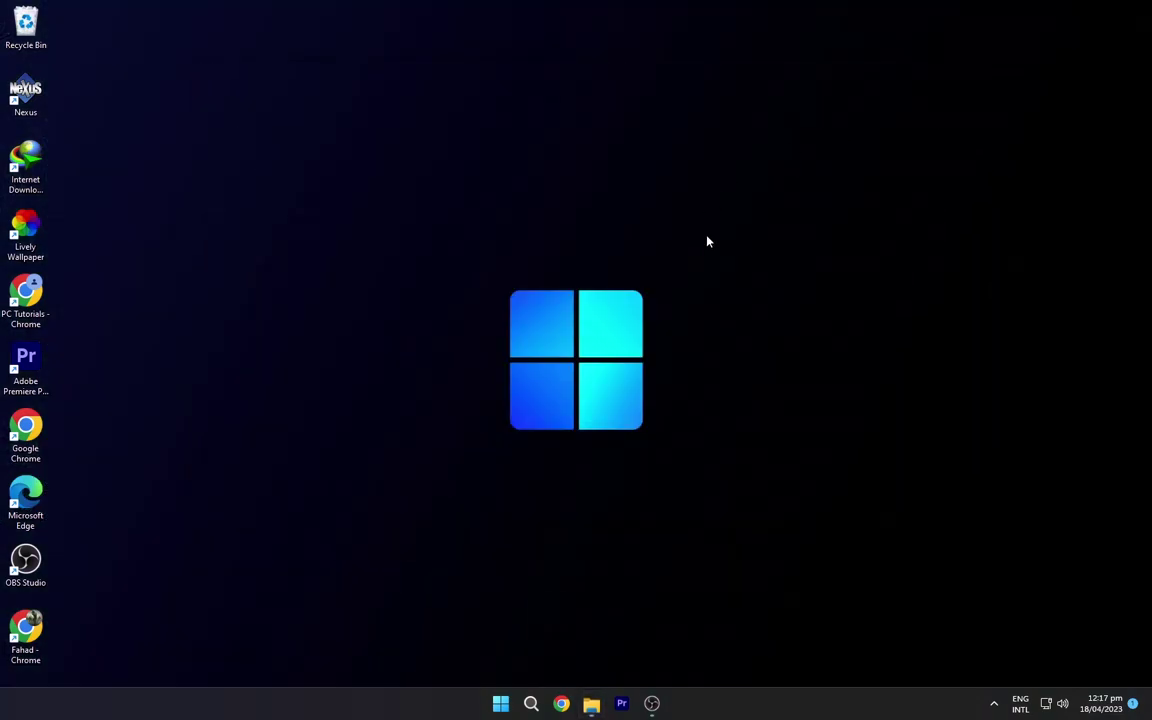
{"action": "right_click", "coordinate": [88, 117]}
{"action": "mouse_move", "coordinate": [200, 130]}
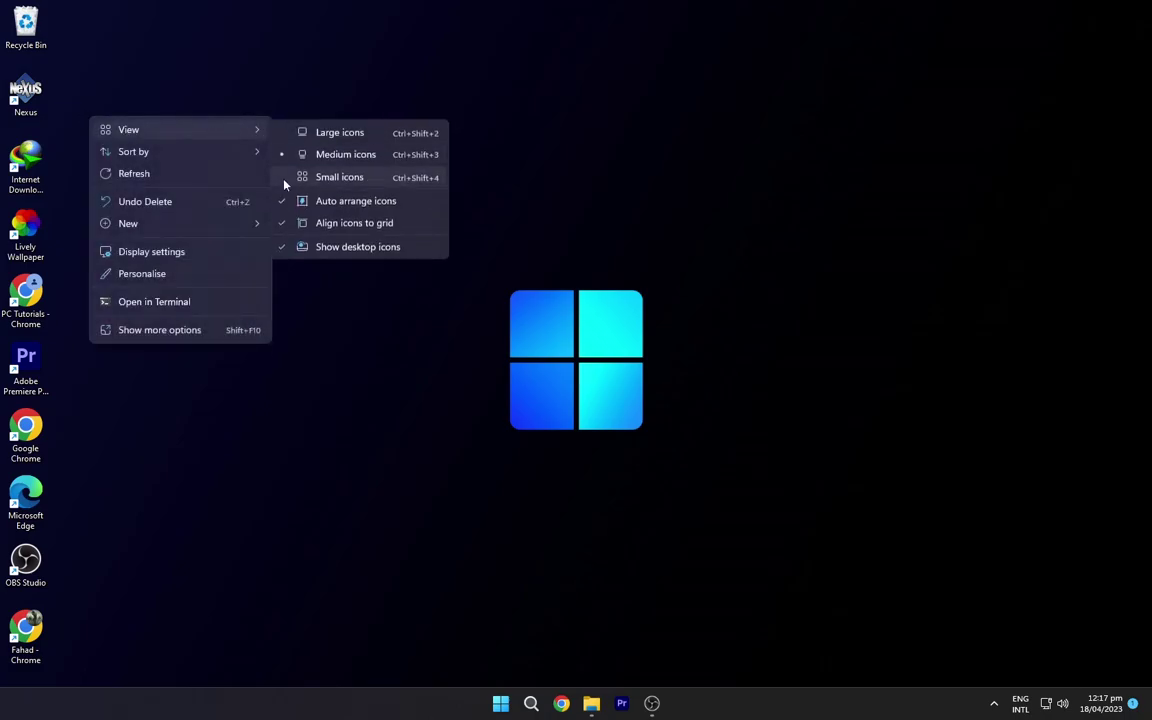
{"action": "left_click", "coordinate": [320, 246]}
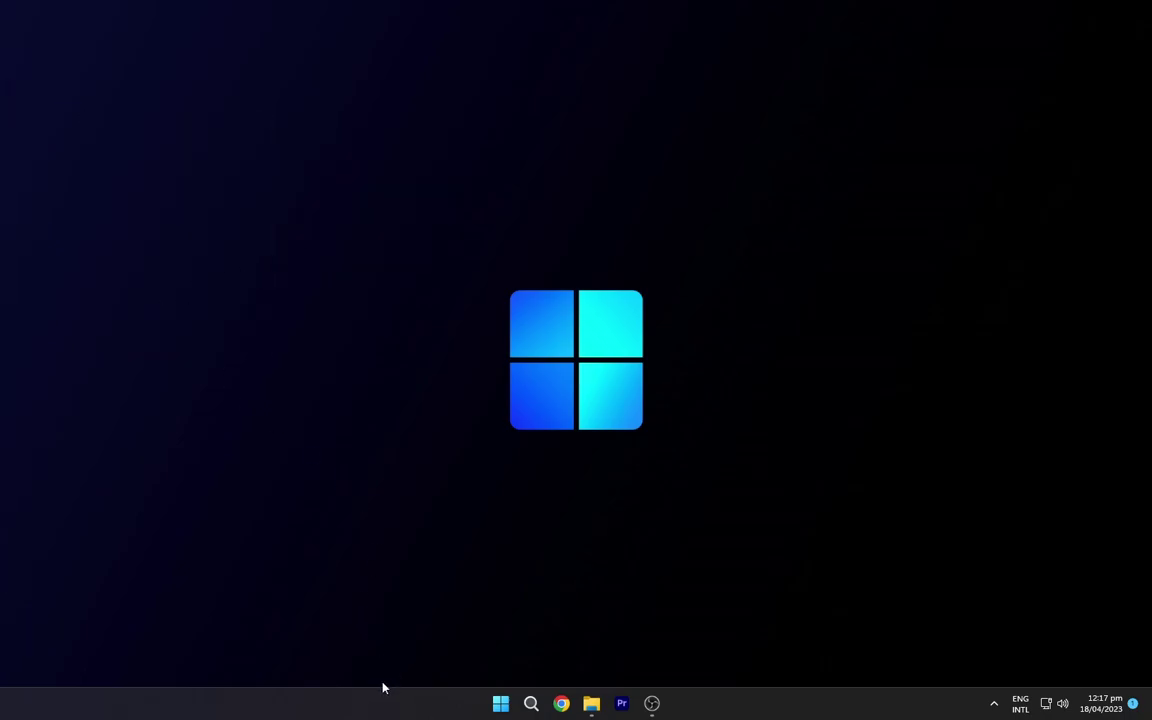
Turn on 'Automatically hide the taskbar' in taskbar behaviours, then close Settings.
{"action": "right_click", "coordinate": [403, 707]}
{"action": "left_click", "coordinate": [419, 674]}
{"action": "left_click", "coordinate": [470, 572]}
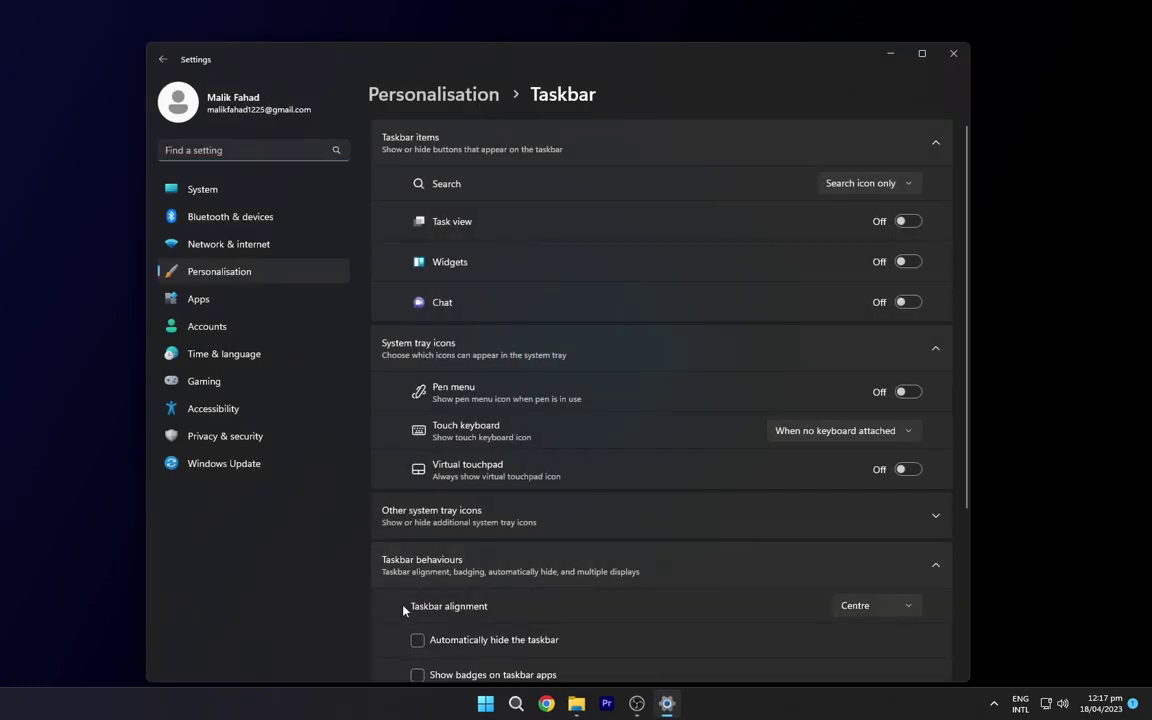
{"action": "scroll", "coordinate": [547, 583], "scroll_direction": "down", "scroll_amount": 3}
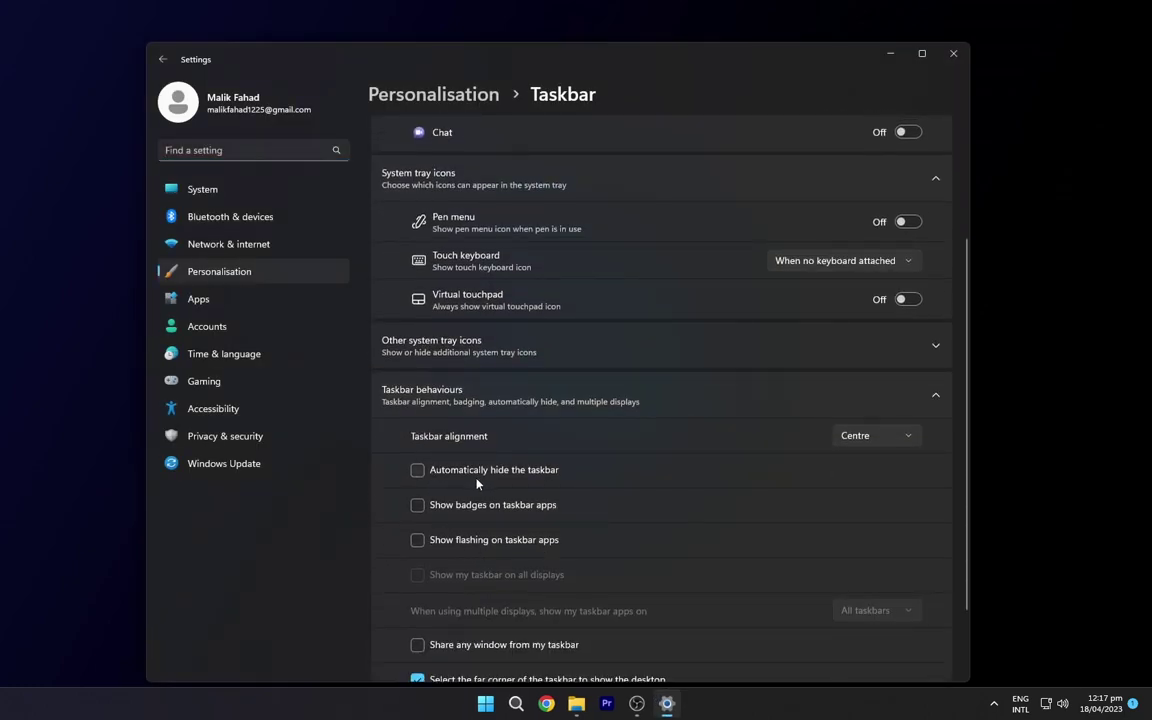
{"action": "left_click", "coordinate": [418, 472]}
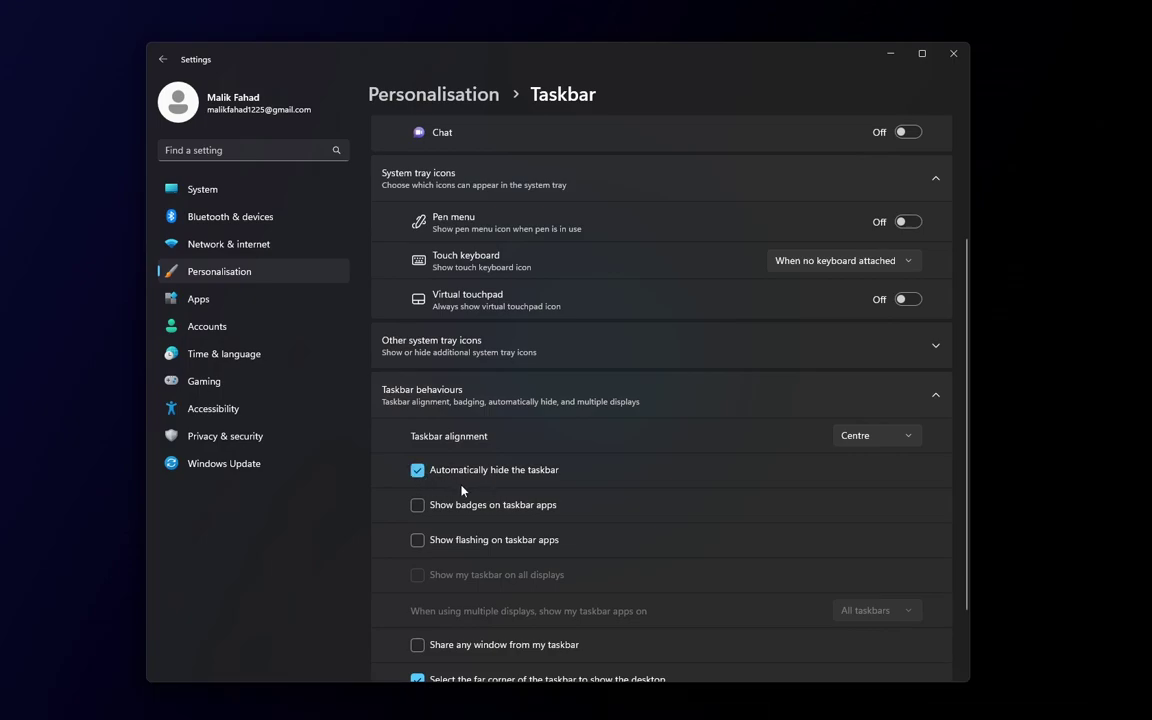
{"action": "left_click", "coordinate": [955, 60]}
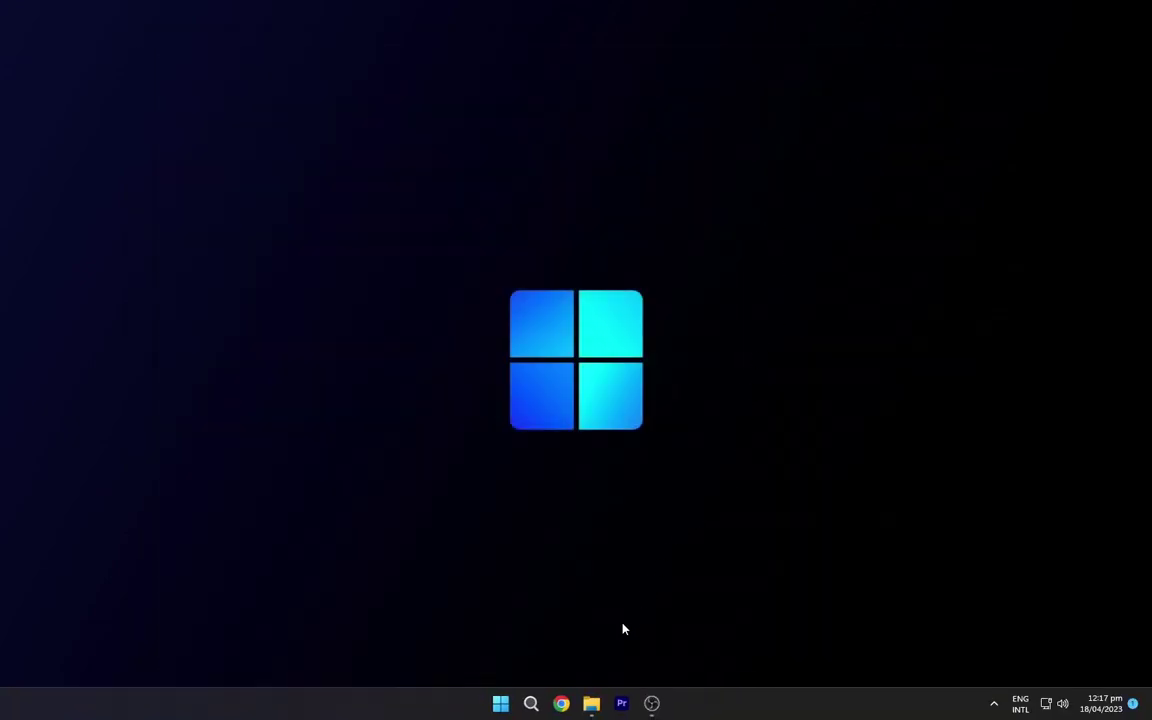
Extract the Omnimo10 zip into its own folder and delete the archive.
{"action": "left_click", "coordinate": [593, 703]}
{"action": "right_click", "coordinate": [502, 243]}
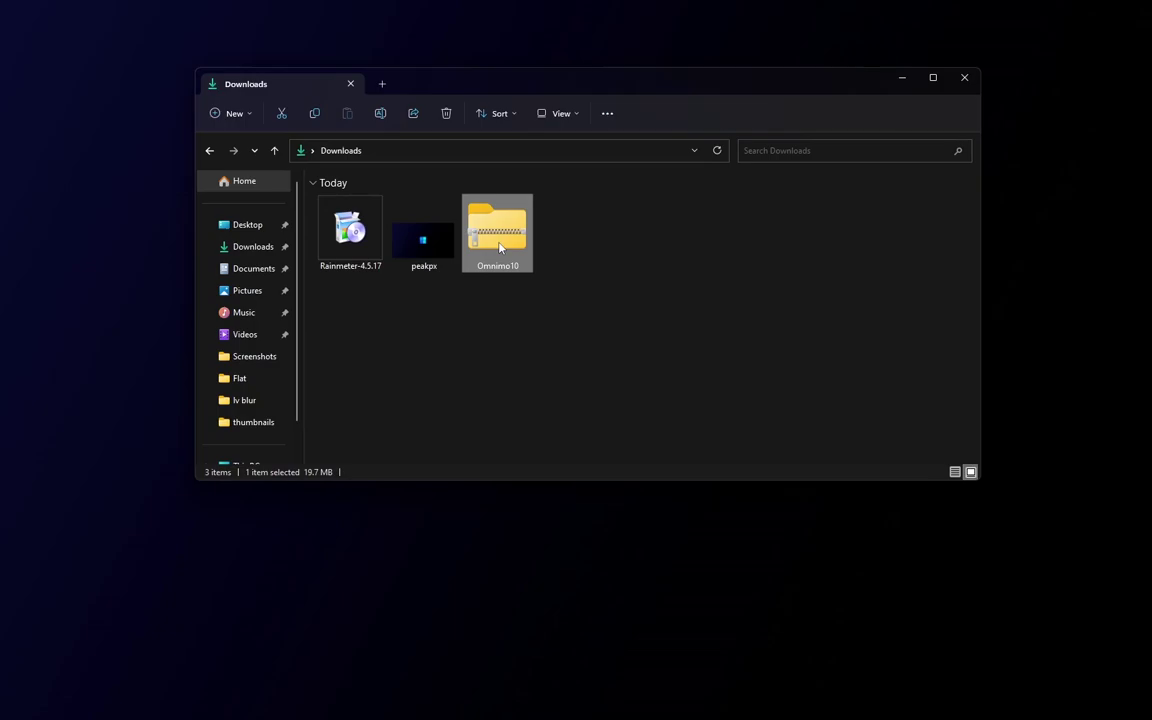
{"action": "mouse_move", "coordinate": [600, 536]}
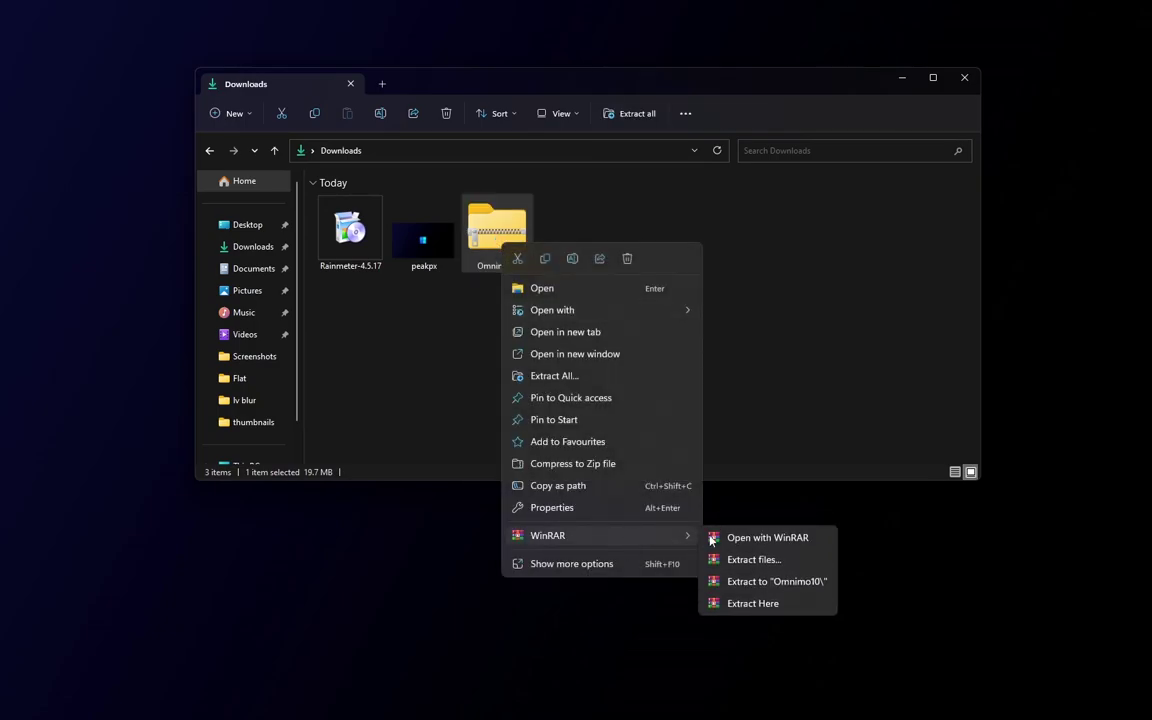
{"action": "left_click", "coordinate": [760, 581]}
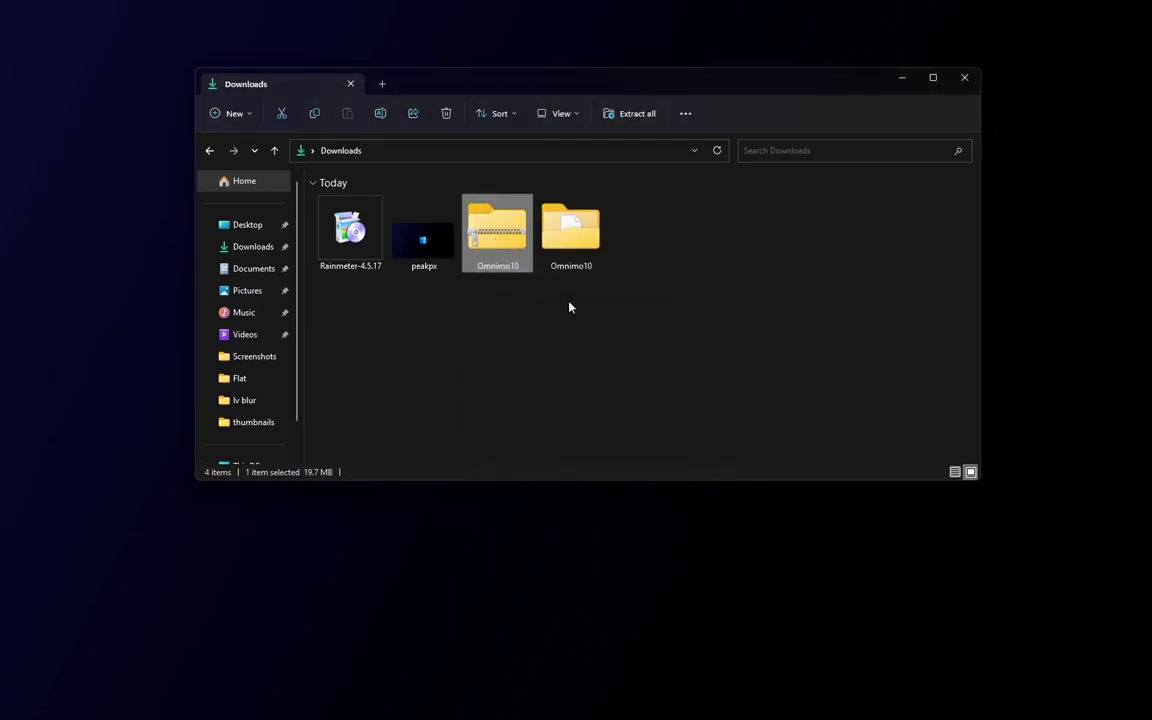
{"action": "key", "text": "Delete"}
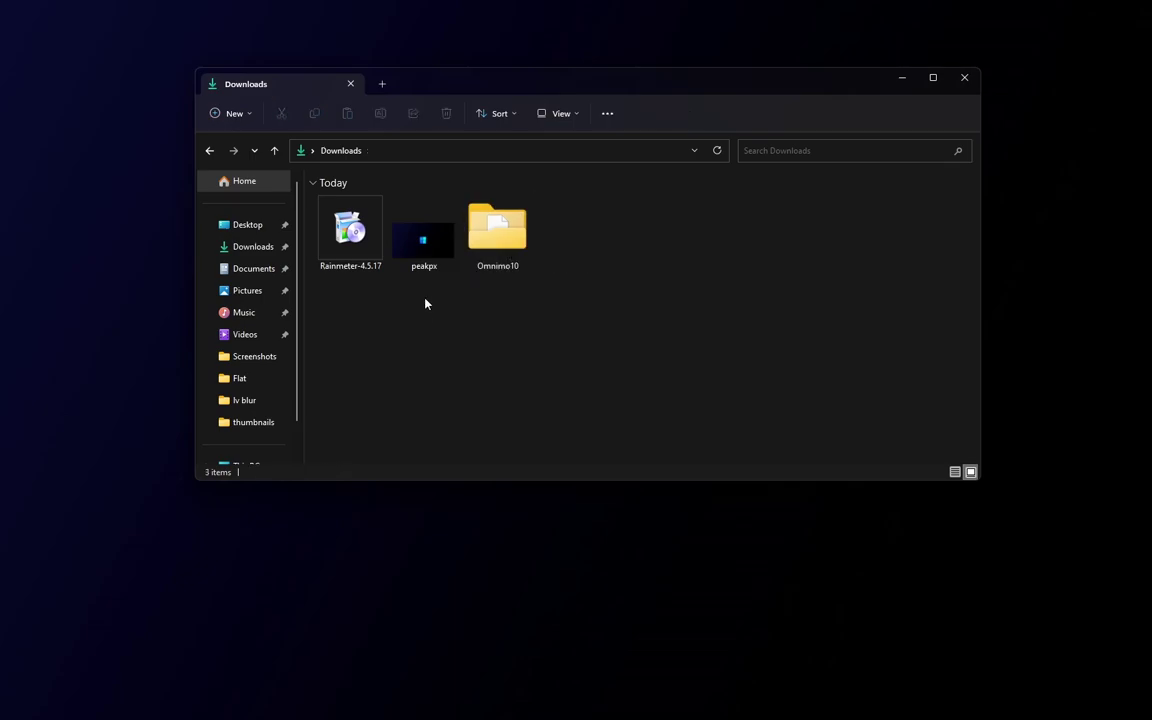
Run the Rainmeter installer in English and install it.
{"action": "left_click", "coordinate": [366, 244]}
{"action": "double_click", "coordinate": [366, 244]}
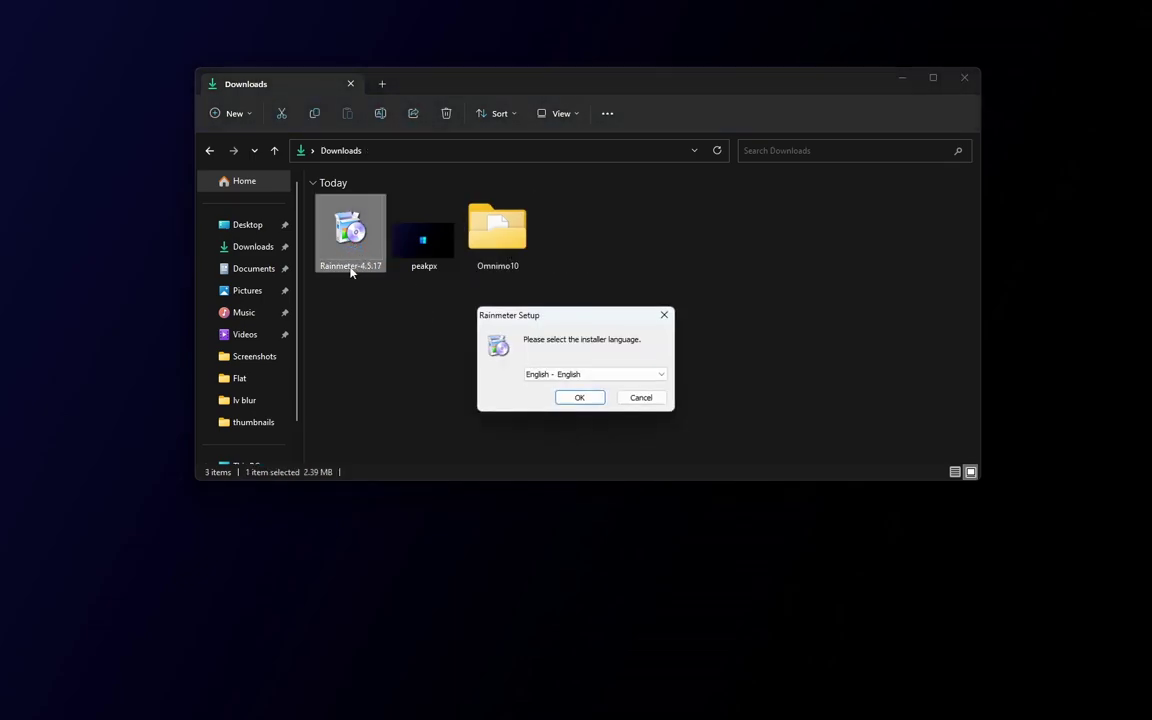
{"action": "left_click", "coordinate": [575, 400]}
{"action": "left_click", "coordinate": [650, 476]}
{"action": "left_click", "coordinate": [653, 476]}
Finish setup, unload the welcome, disks, system and clock skins, and dismiss the notification.
{"action": "left_click", "coordinate": [903, 78]}
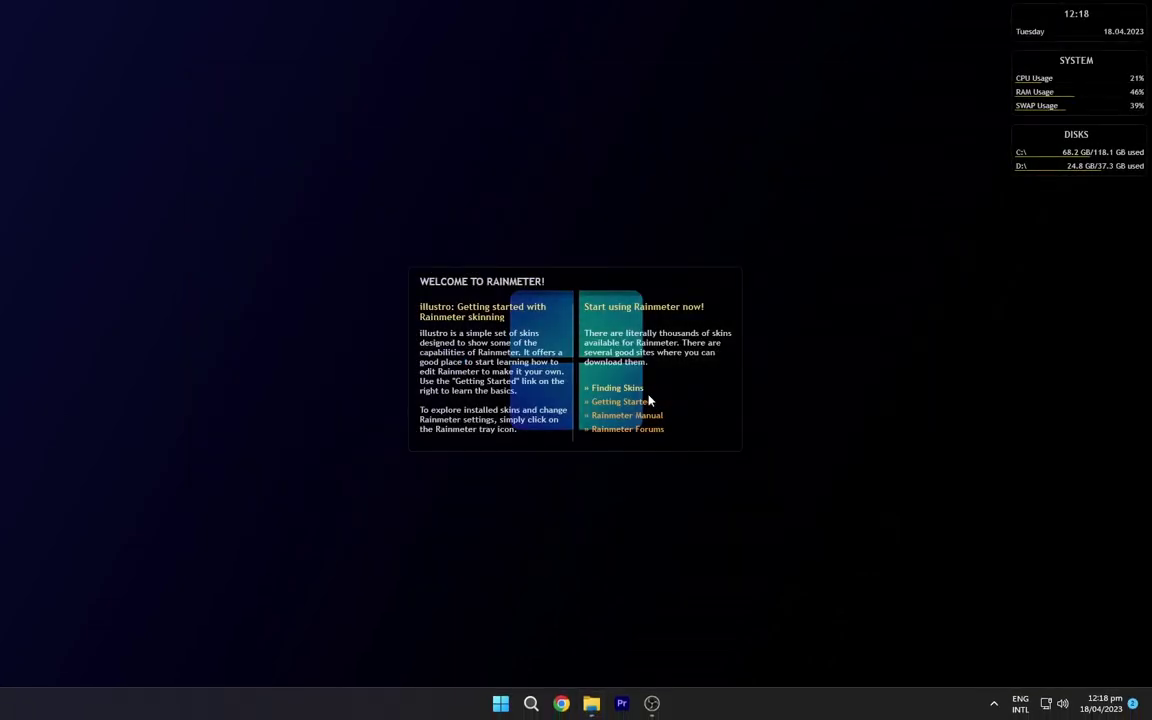
{"action": "right_click", "coordinate": [649, 396]}
{"action": "left_click", "coordinate": [714, 554]}
{"action": "right_click", "coordinate": [1045, 150]}
{"action": "left_click", "coordinate": [1070, 311]}
{"action": "right_click", "coordinate": [1061, 80]}
{"action": "left_click", "coordinate": [1085, 237]}
{"action": "right_click", "coordinate": [1086, 30]}
{"action": "left_click", "coordinate": [1082, 192]}
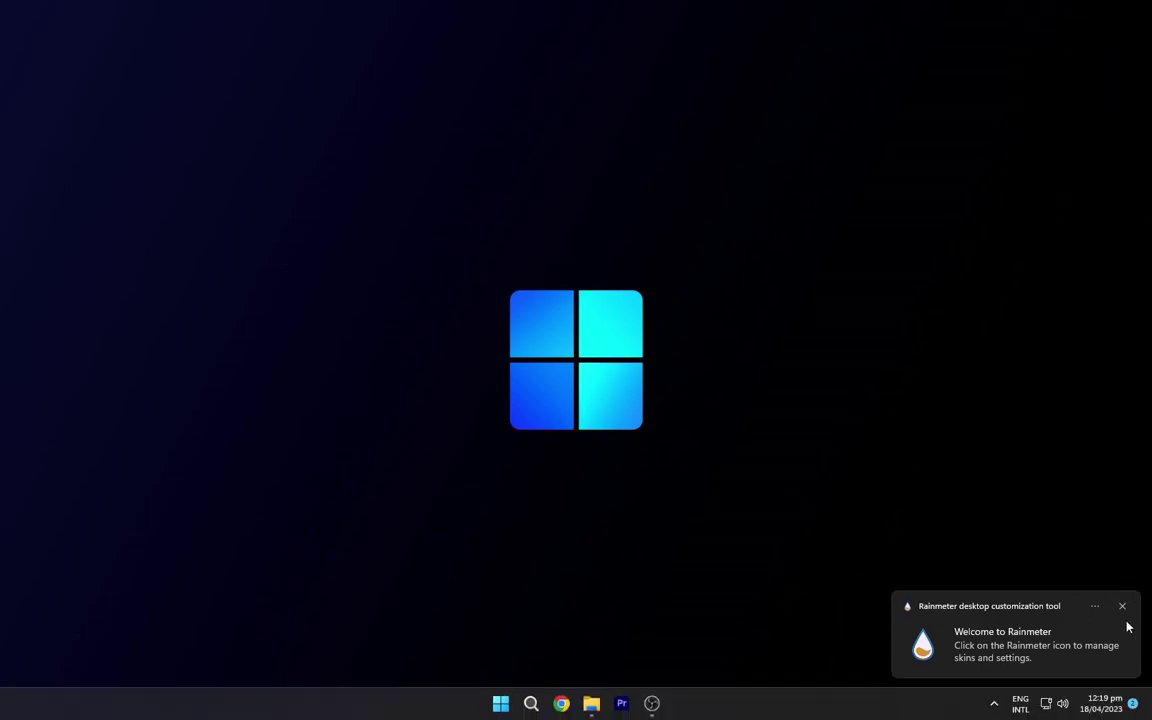
{"action": "left_click", "coordinate": [1121, 605]}
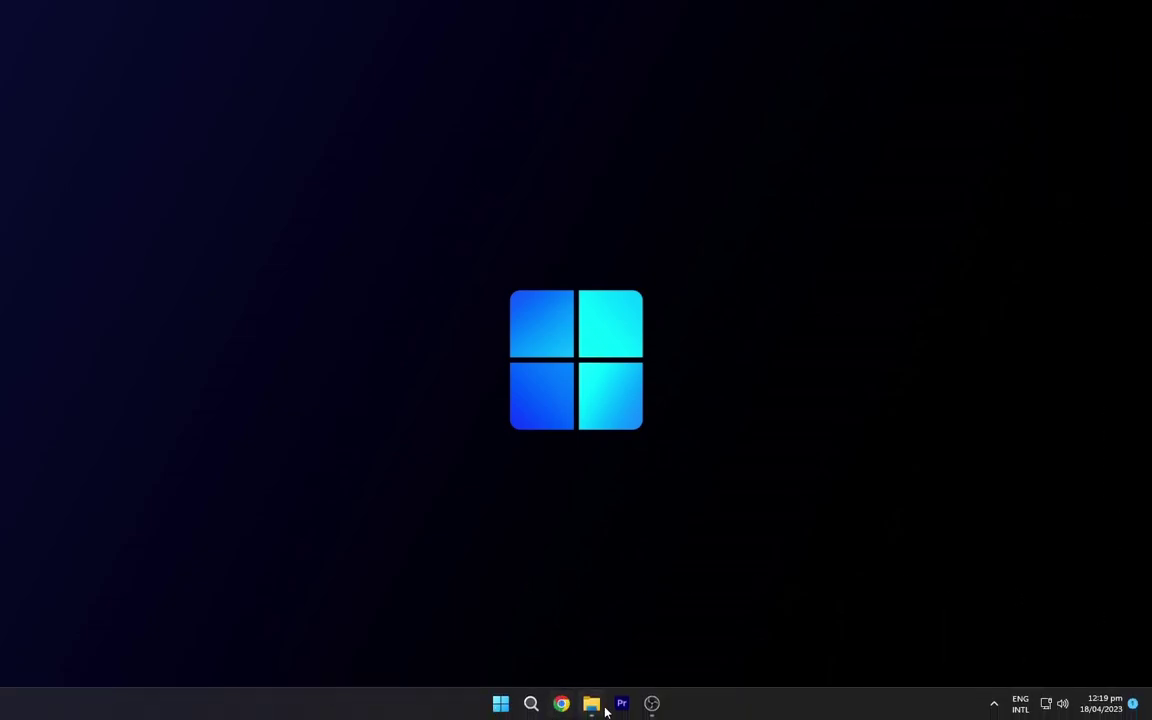
Install Omnimo.rmskin from the Downloads > Omnimo10 folder and minimise Explorer.
{"action": "left_click", "coordinate": [591, 703]}
{"action": "double_click", "coordinate": [498, 236]}
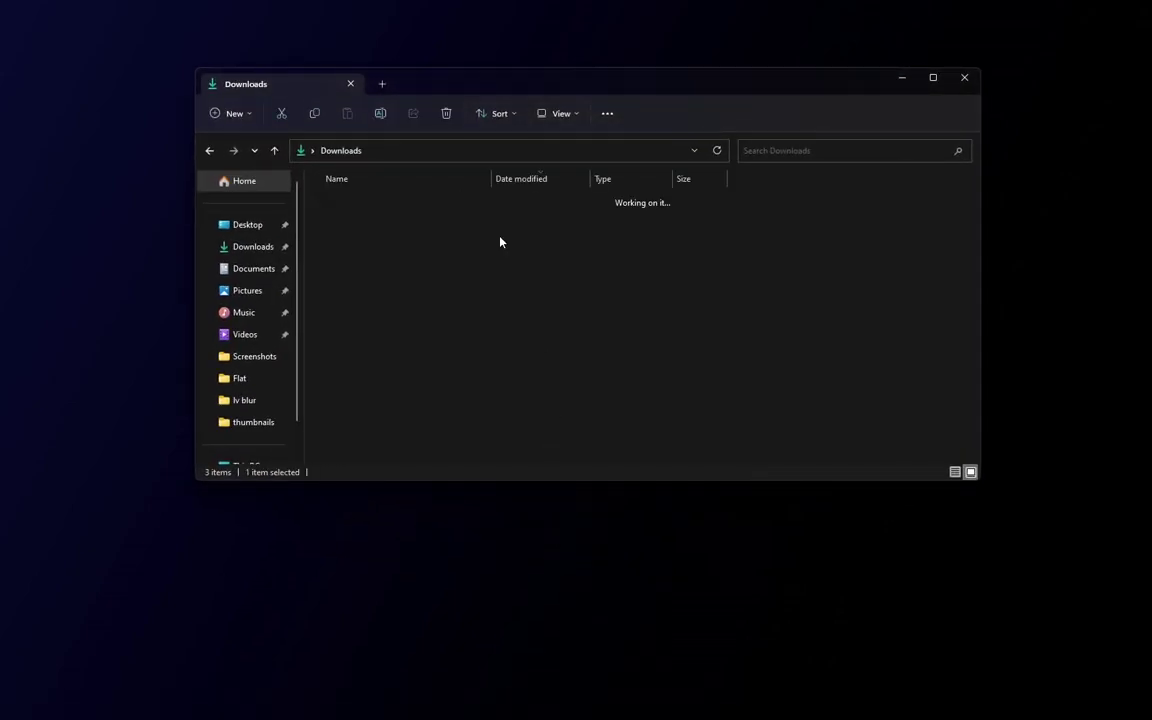
{"action": "double_click", "coordinate": [396, 221]}
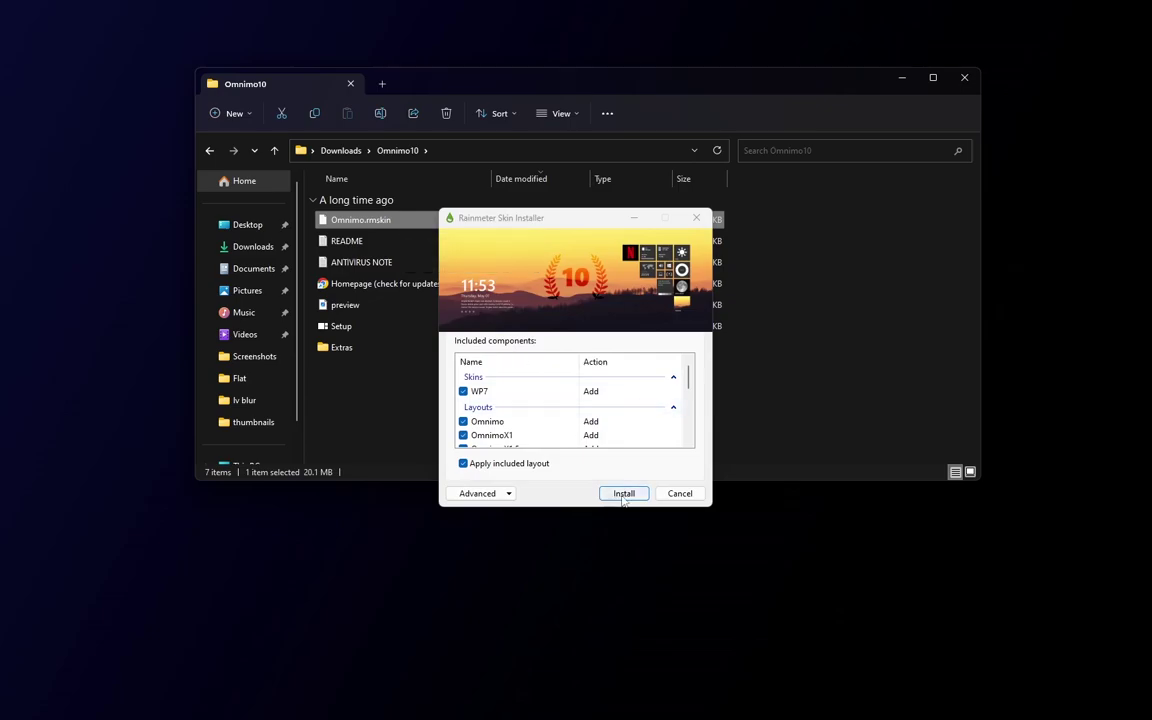
{"action": "left_click", "coordinate": [623, 496]}
{"action": "left_click", "coordinate": [901, 77]}
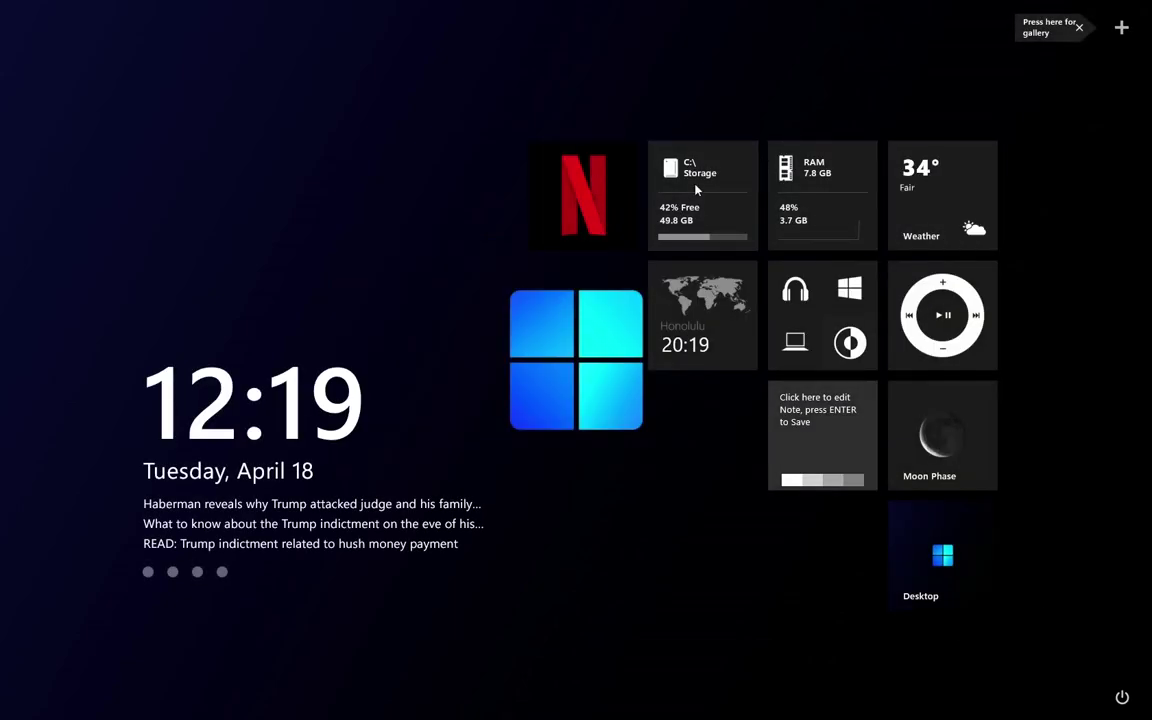
Close the music player, Weather, Netflix and three other Omnimo tiles.
{"action": "right_click", "coordinate": [930, 314]}
{"action": "left_click", "coordinate": [957, 367]}
{"action": "right_click", "coordinate": [820, 292]}
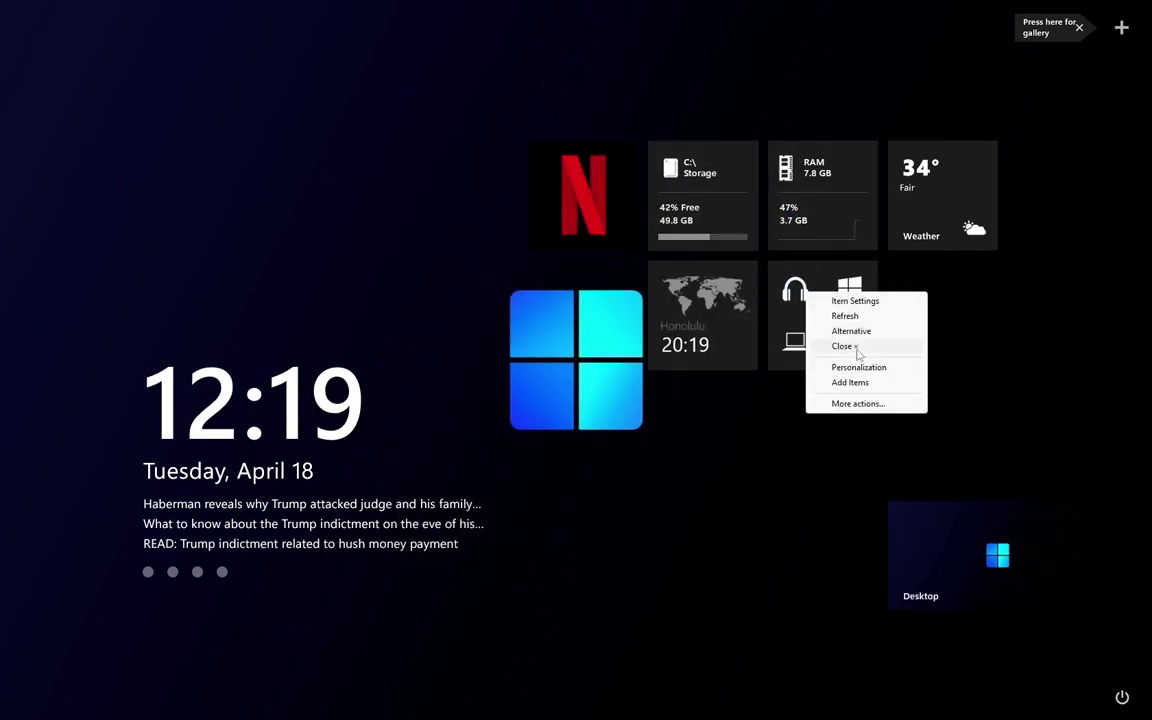
{"action": "left_click", "coordinate": [859, 345]}
{"action": "right_click", "coordinate": [738, 334]}
{"action": "left_click", "coordinate": [770, 386]}
{"action": "right_click", "coordinate": [836, 224]}
{"action": "left_click", "coordinate": [868, 276]}
{"action": "right_click", "coordinate": [924, 199]}
{"action": "left_click", "coordinate": [962, 249]}
{"action": "right_click", "coordinate": [571, 186]}
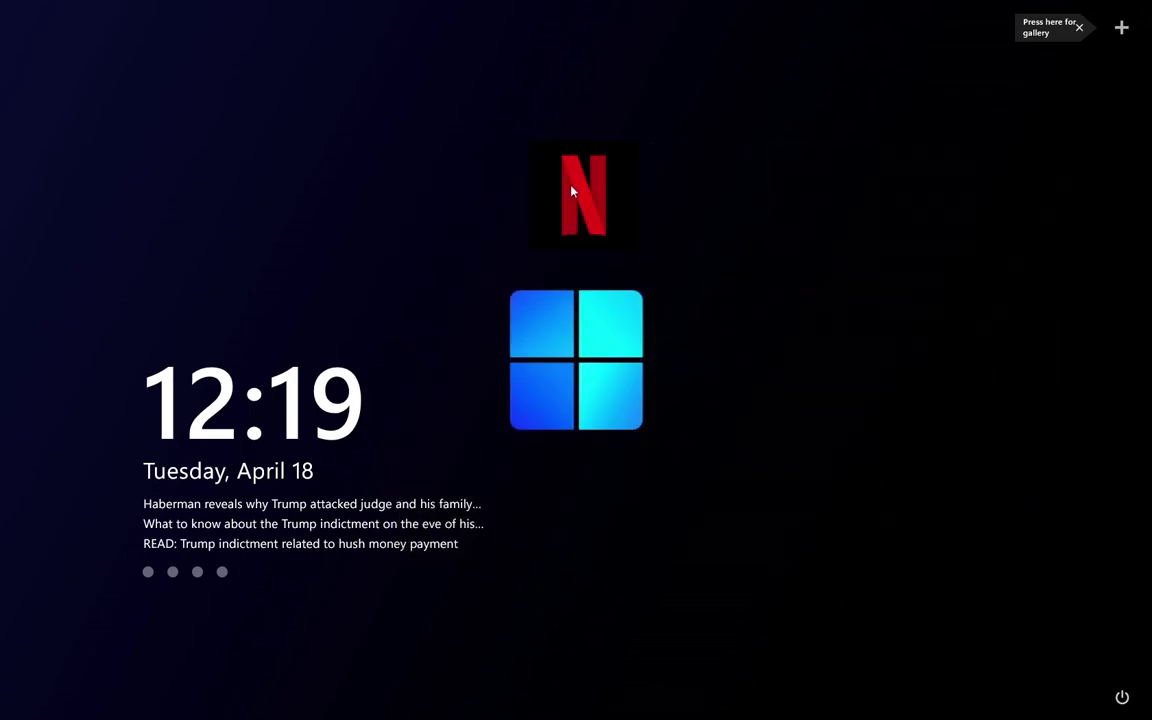
{"action": "left_click", "coordinate": [610, 240]}
Move the clock widget to top centre and switch it to the Alternative layout.
{"action": "left_click_drag", "start_coordinate": [310, 418], "coordinate": [590, 104]}
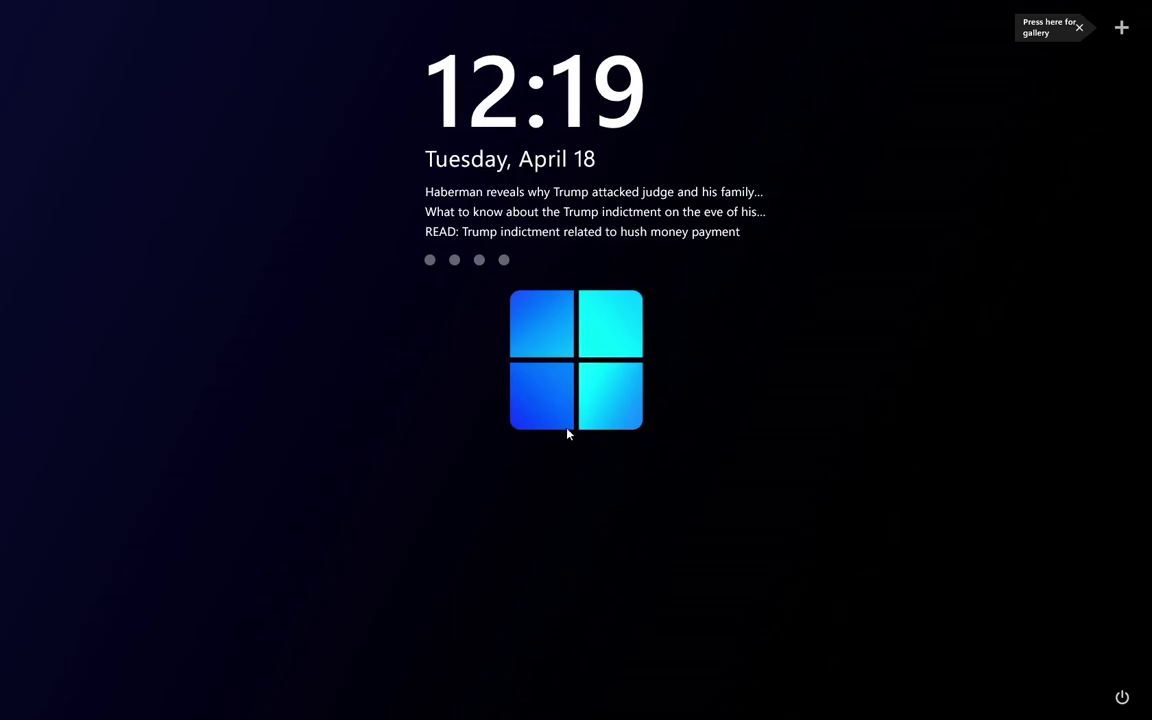
{"action": "right_click", "coordinate": [533, 117]}
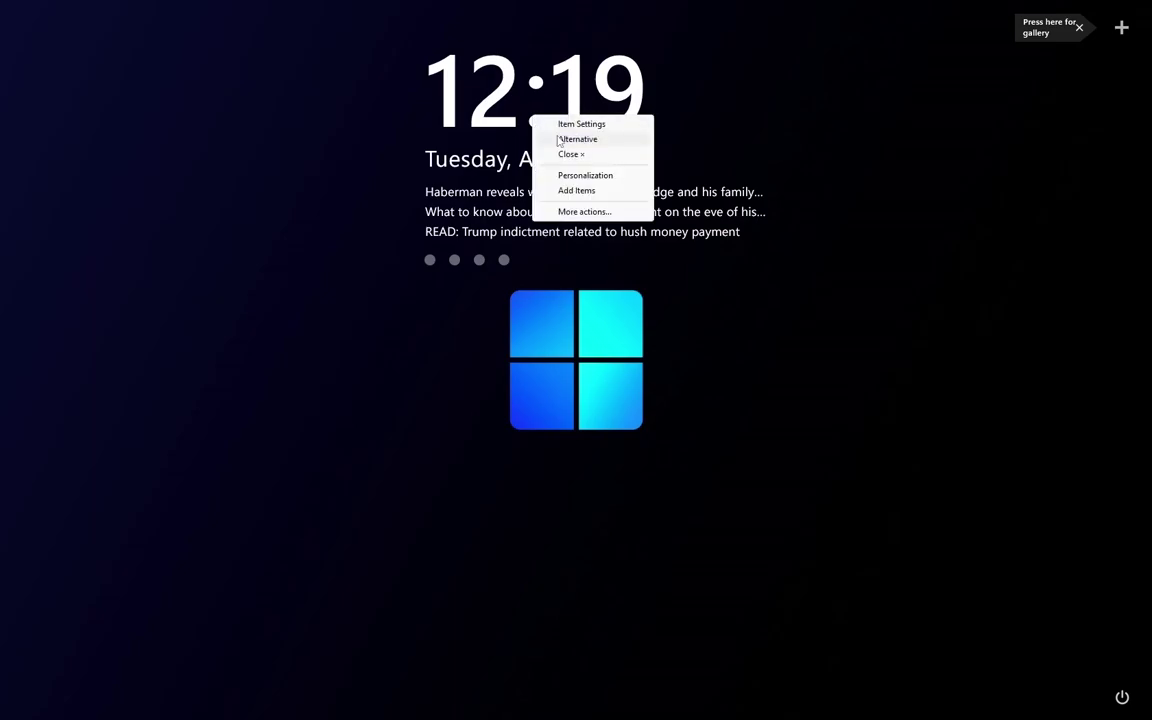
{"action": "left_click", "coordinate": [576, 139]}
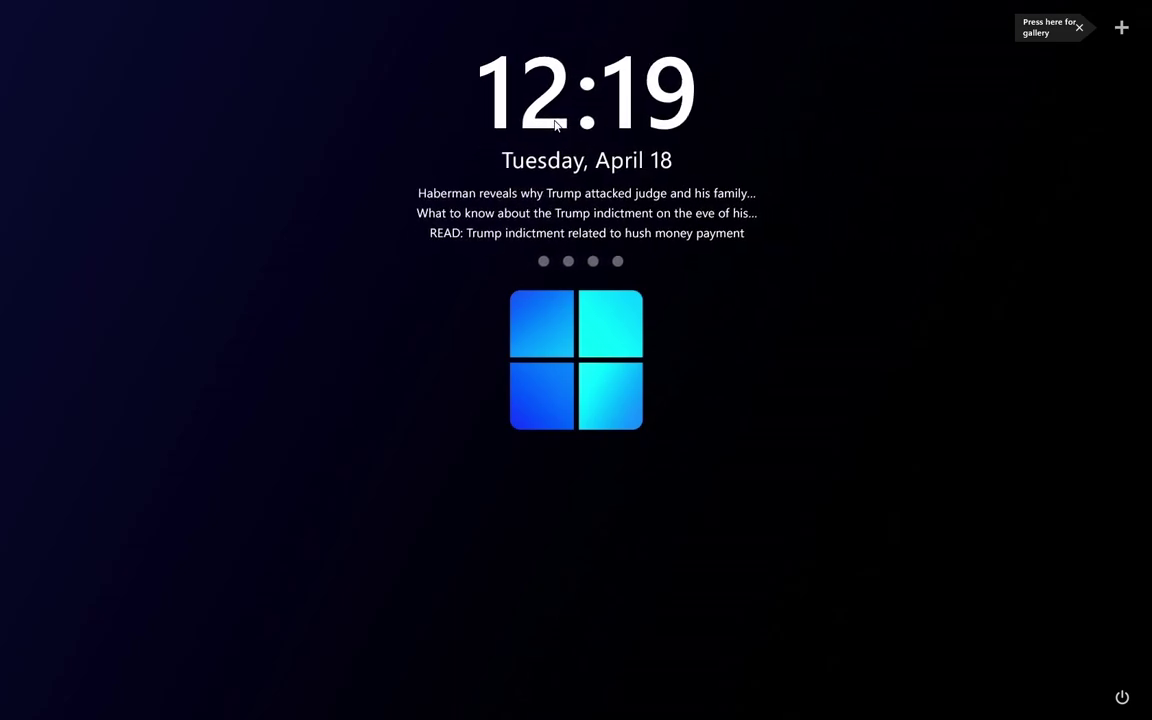
Enable DisableNews in the clock's Item Settings to hide the news headlines.
{"action": "right_click", "coordinate": [561, 125]}
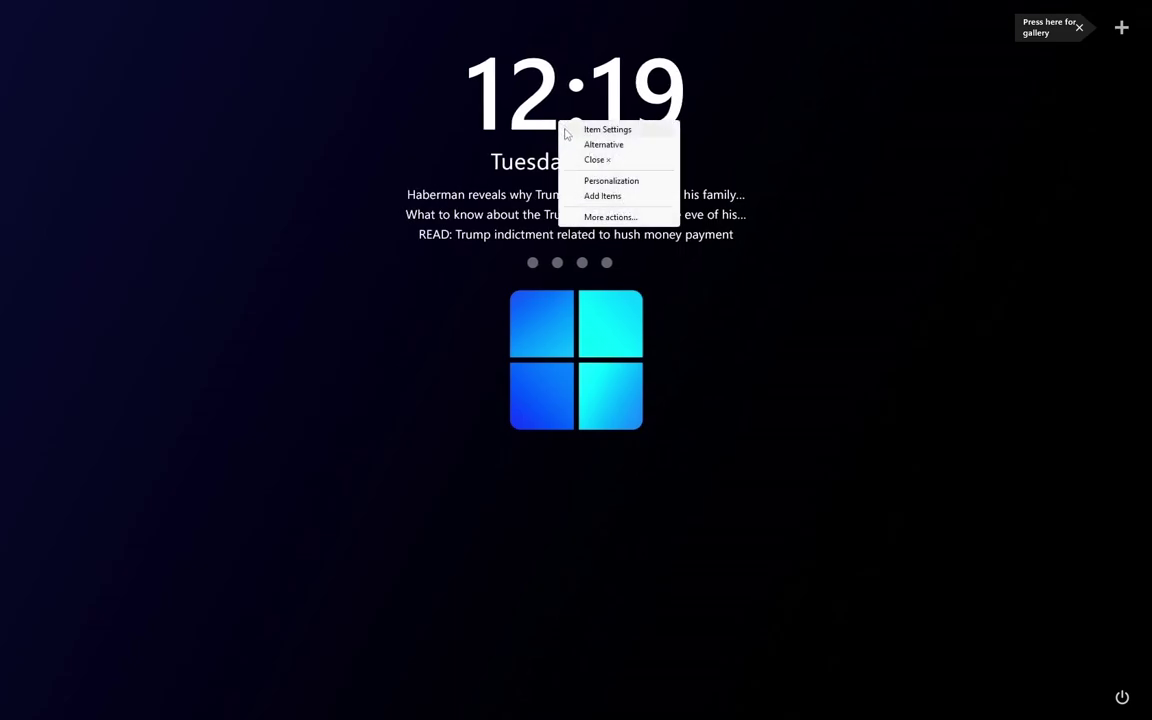
{"action": "left_click", "coordinate": [606, 130]}
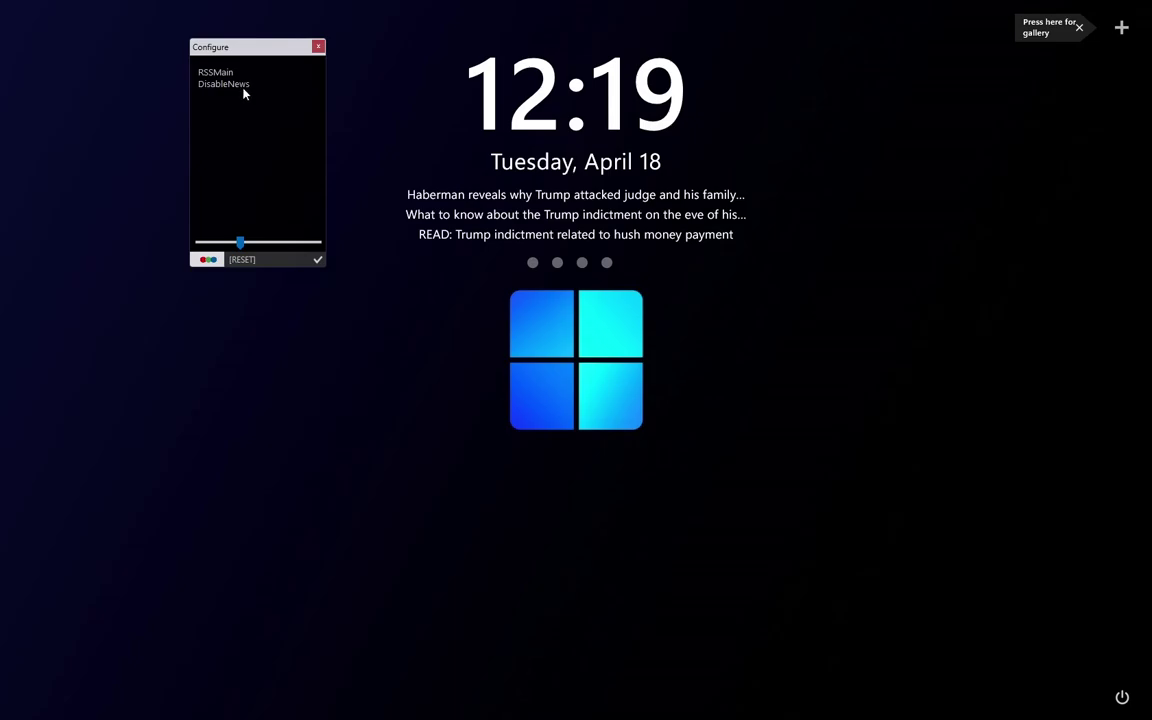
{"action": "left_click", "coordinate": [241, 86]}
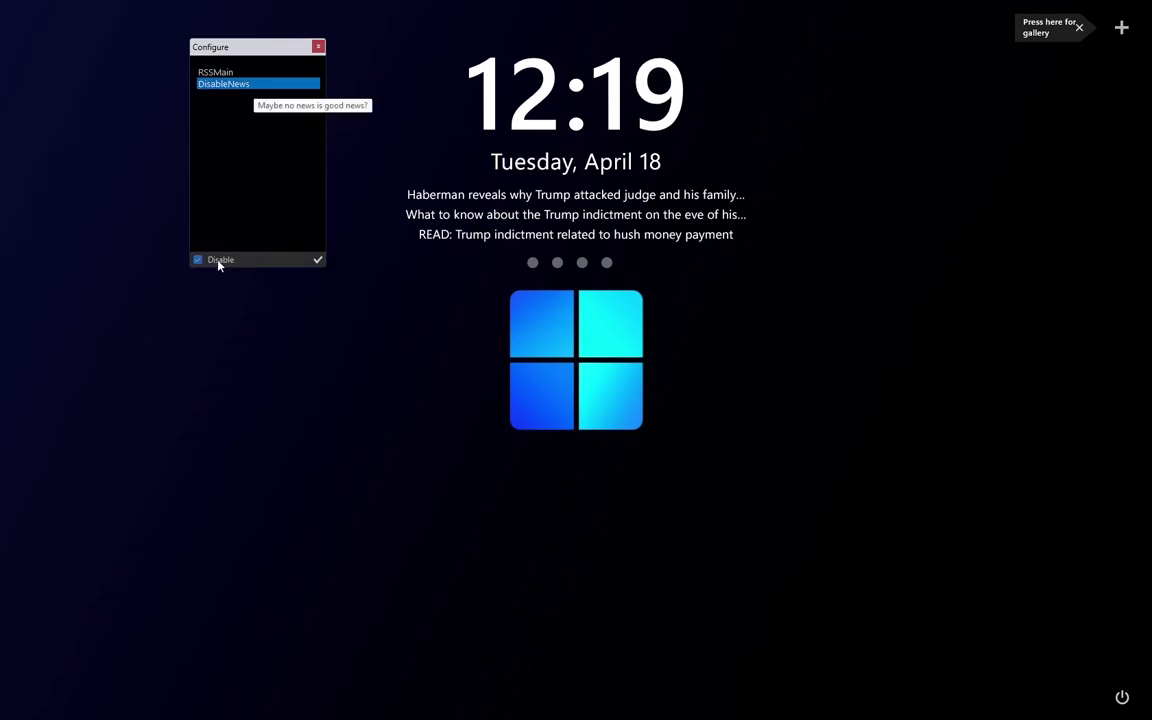
{"action": "left_click", "coordinate": [317, 260]}
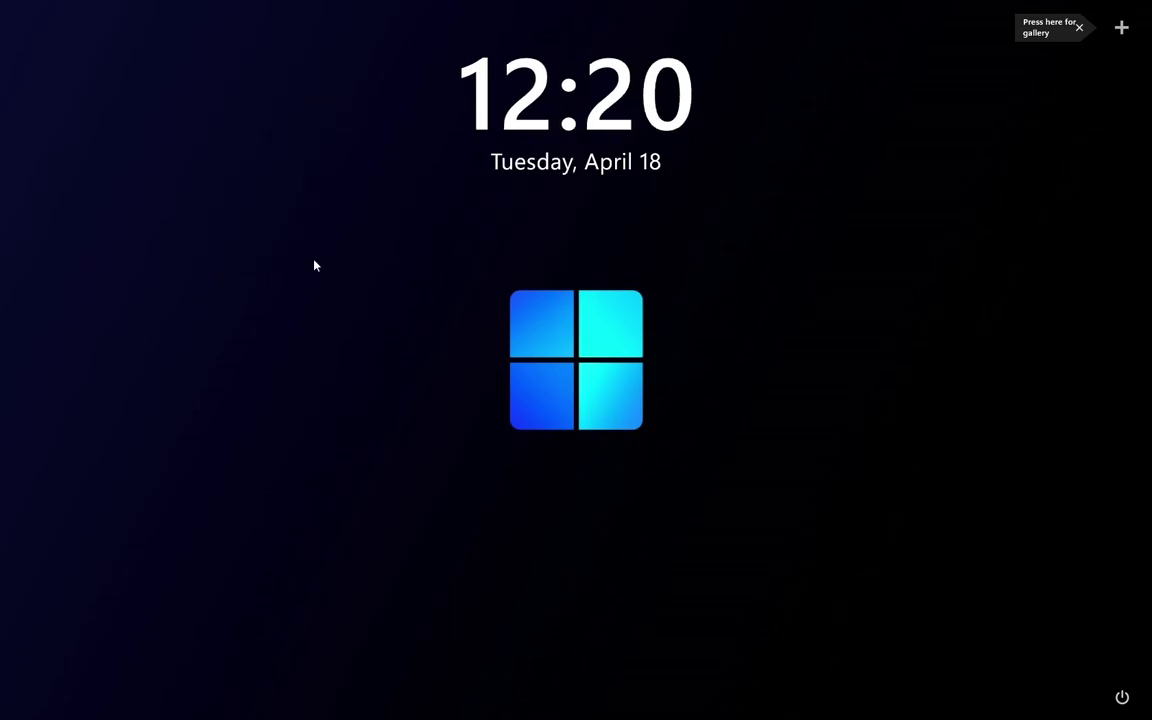
Adjust the clock's Item Settings slider to lower it just above the Windows logo.
{"action": "right_click", "coordinate": [528, 118]}
{"action": "left_click", "coordinate": [558, 123]}
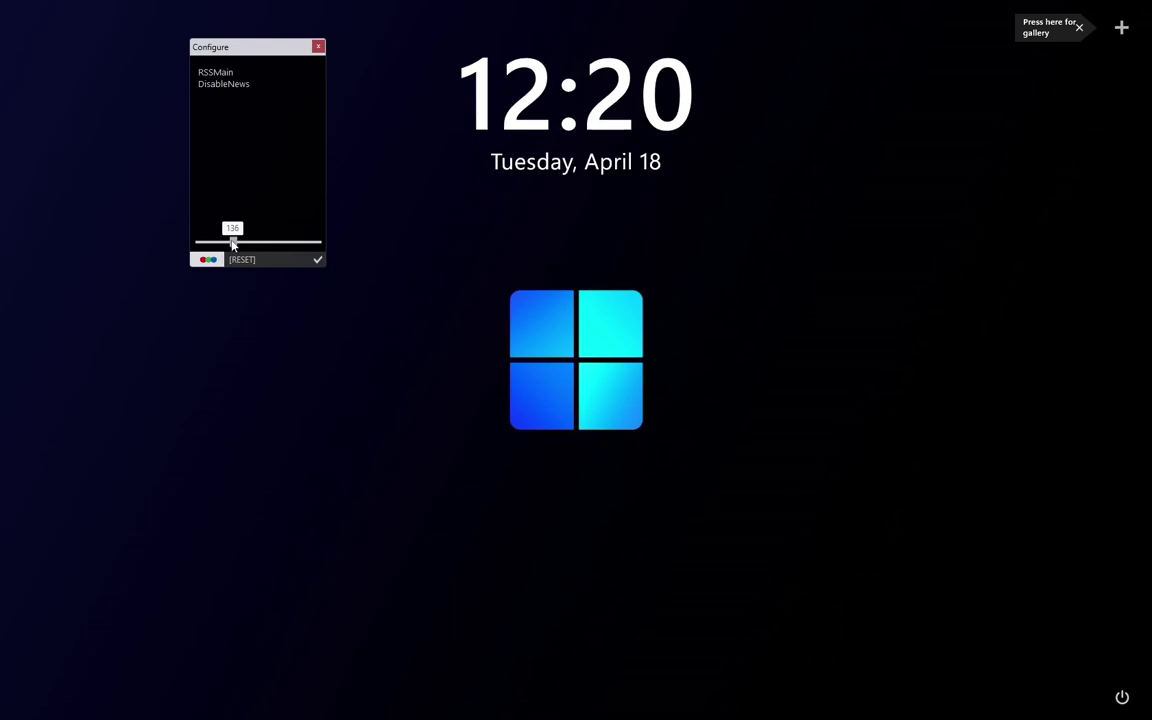
{"action": "left_click", "coordinate": [317, 260]}
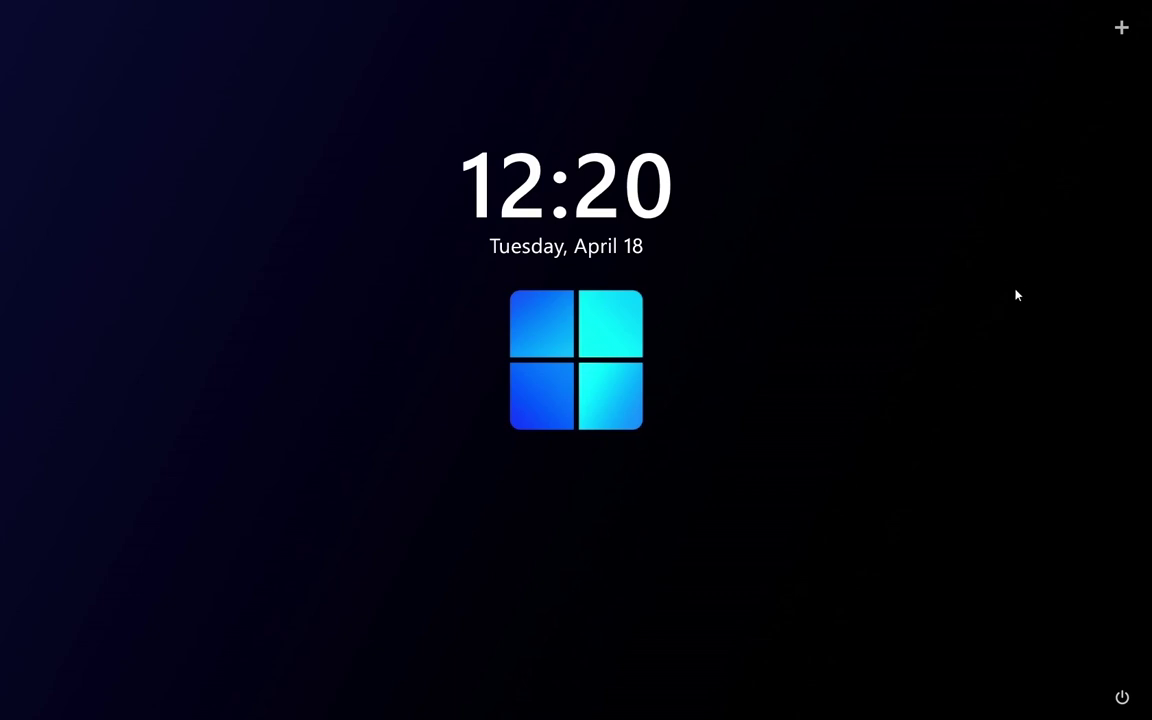
Open the Omnimo UI gallery, move it higher, and add Portals from Text Items.
{"action": "left_click", "coordinate": [1122, 33]}
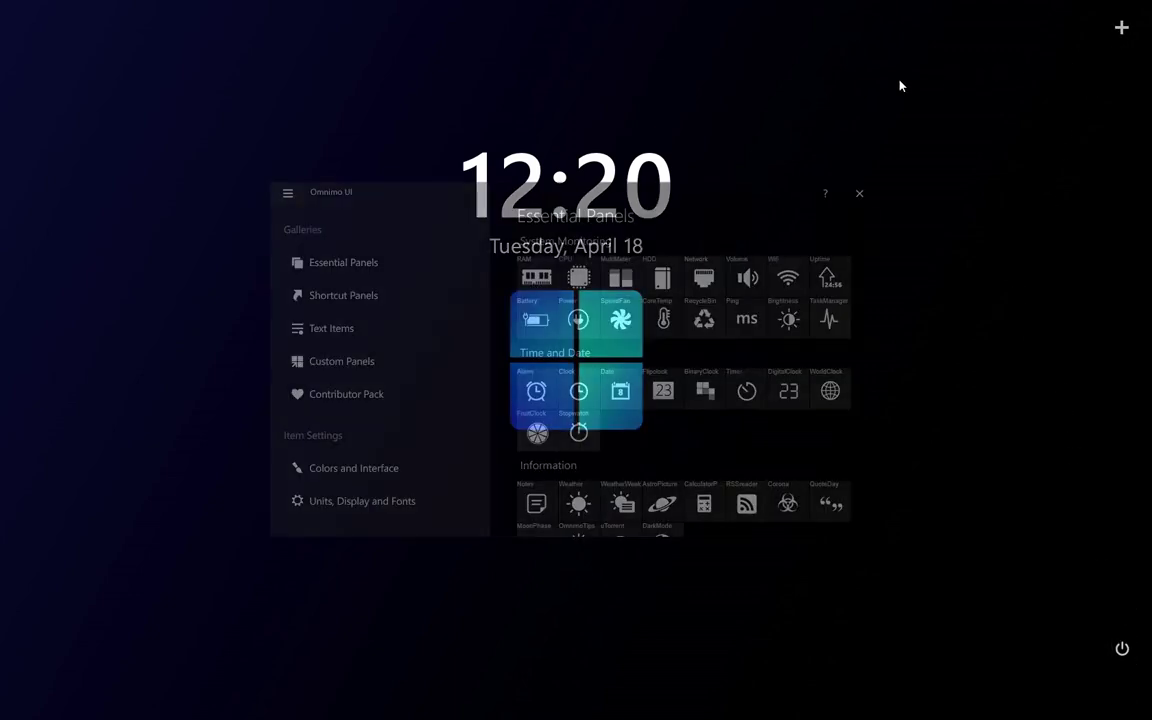
{"action": "left_click_drag", "start_coordinate": [410, 198], "coordinate": [388, 129]}
{"action": "left_click", "coordinate": [321, 261]}
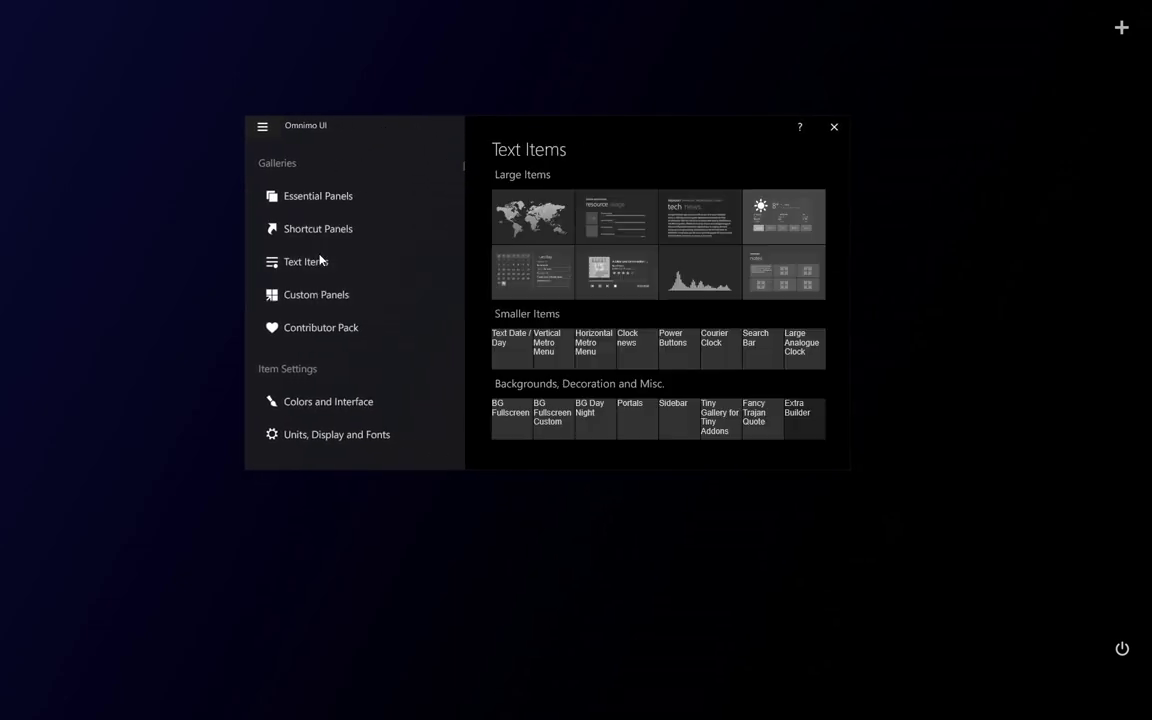
{"action": "left_click", "coordinate": [624, 419]}
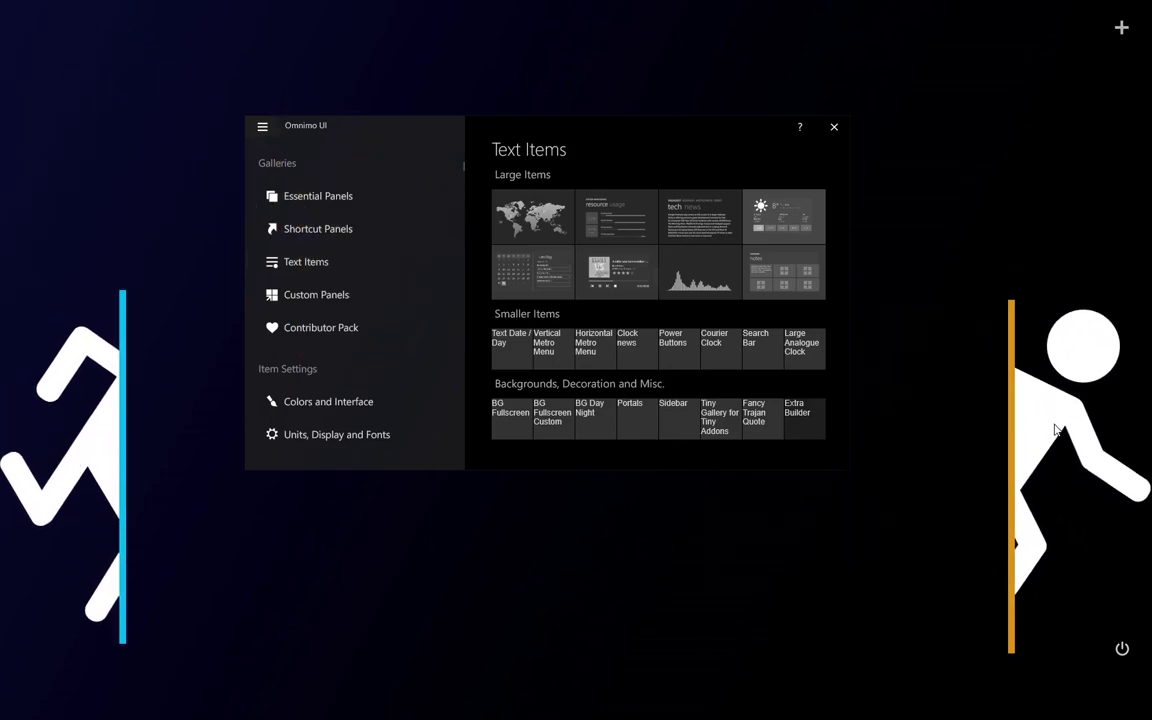
{"action": "mouse_move", "coordinate": [819, 705]}
{"action": "mouse_move", "coordinate": [554, 711]}
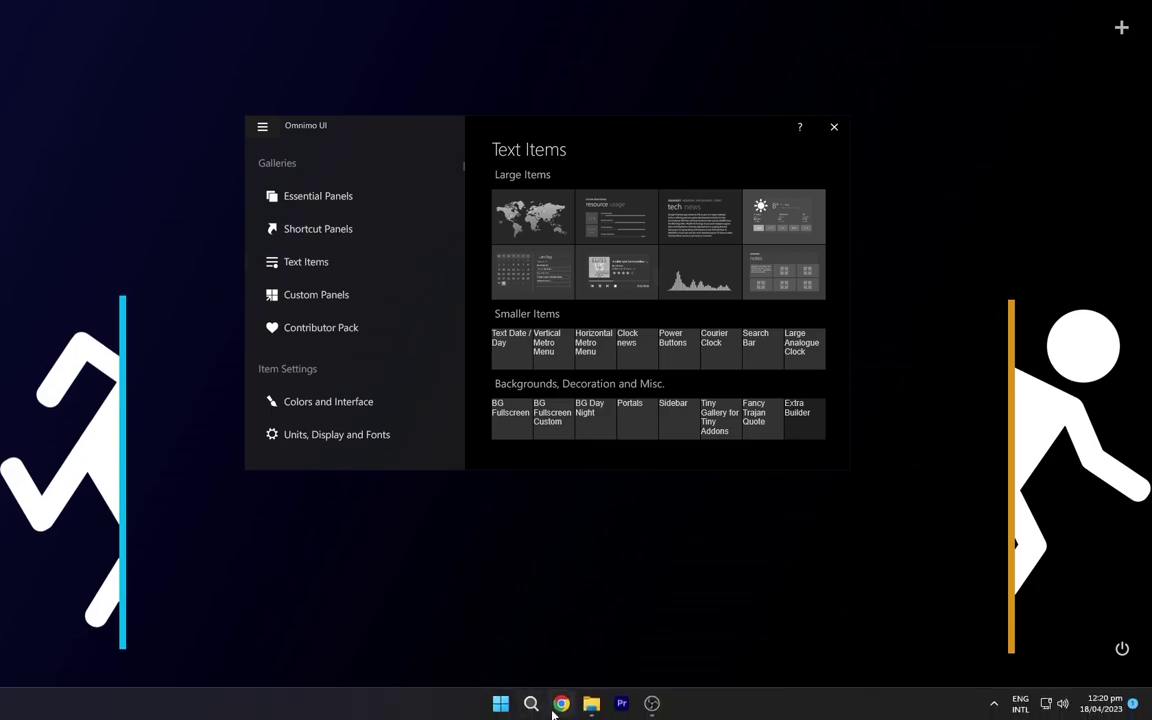
Add Facebook and Twitter tiles from Common Websites in the Shortcut Panels gallery.
{"action": "left_click", "coordinate": [347, 229]}
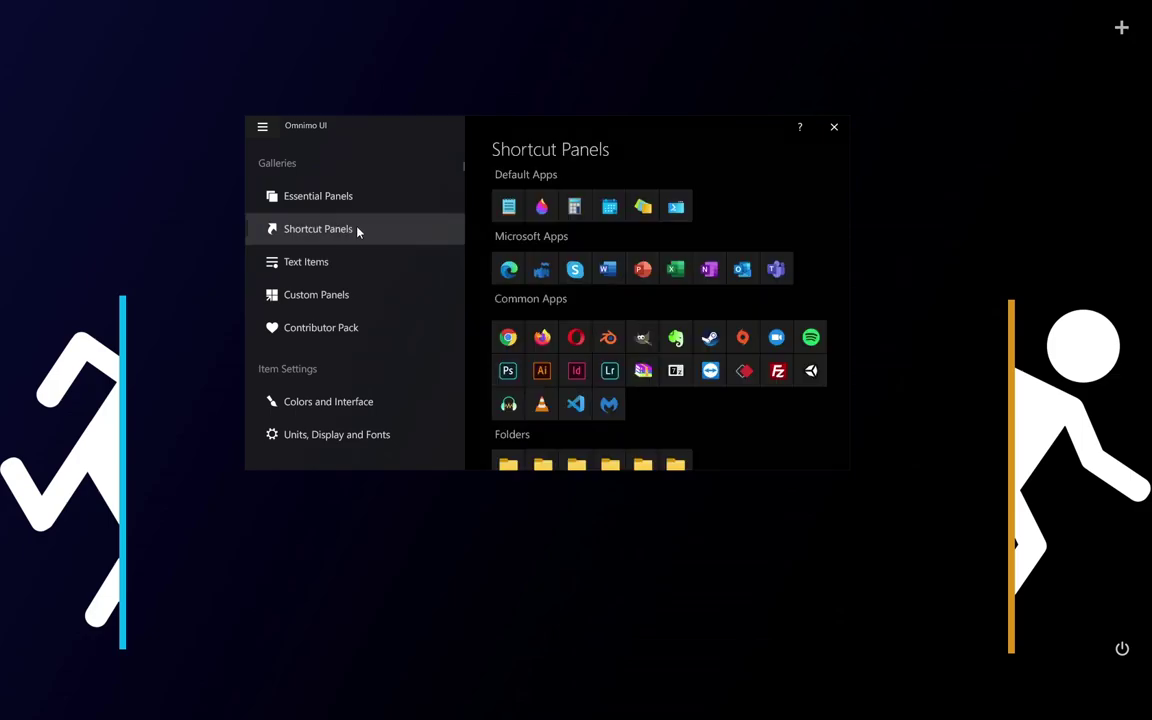
{"action": "left_click", "coordinate": [514, 210]}
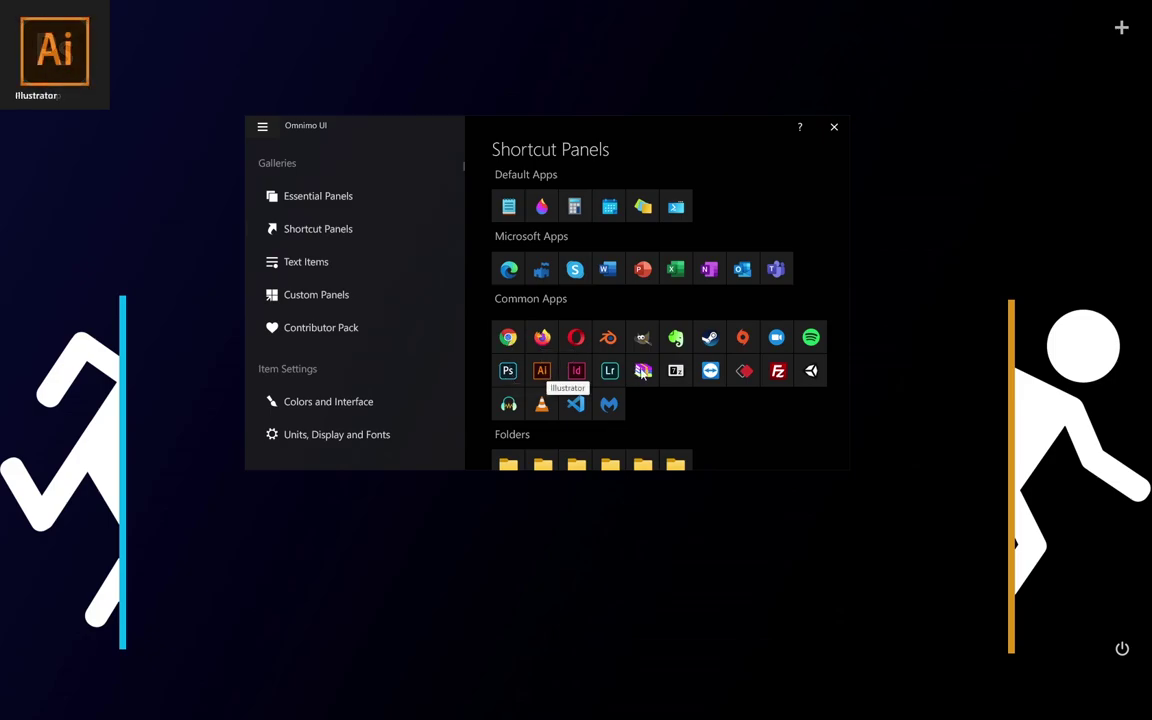
{"action": "scroll", "coordinate": [527, 355], "scroll_direction": "down", "scroll_amount": 1}
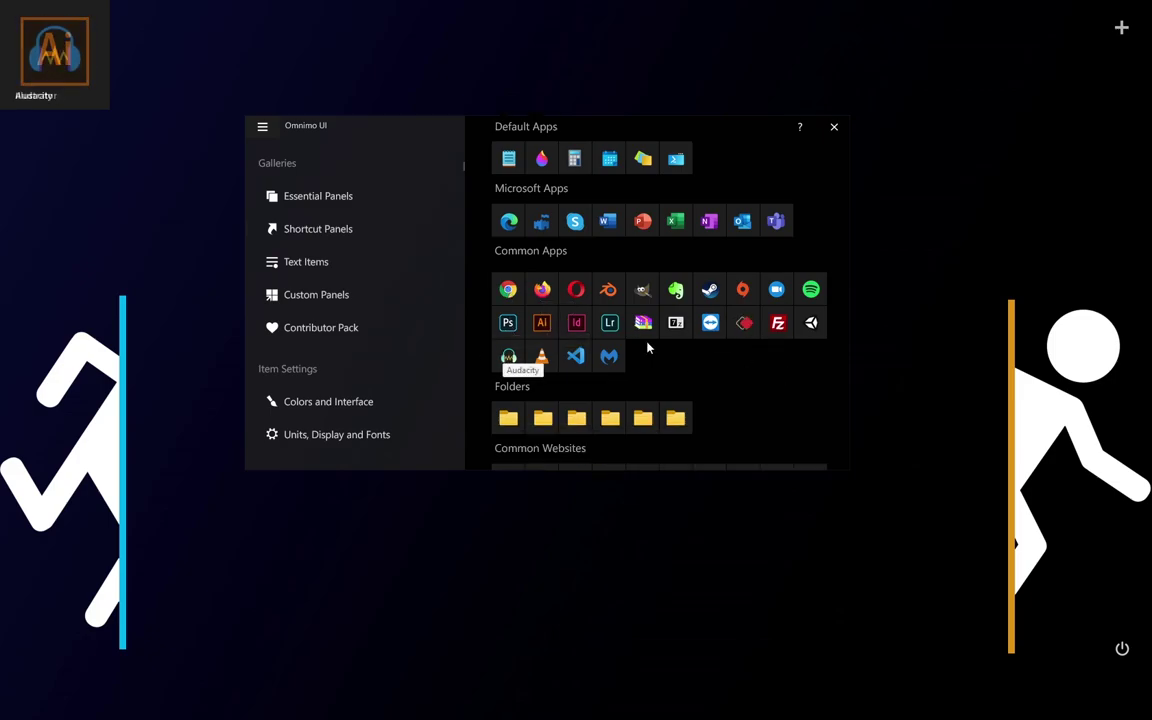
{"action": "scroll", "coordinate": [640, 345], "scroll_direction": "down", "scroll_amount": 2}
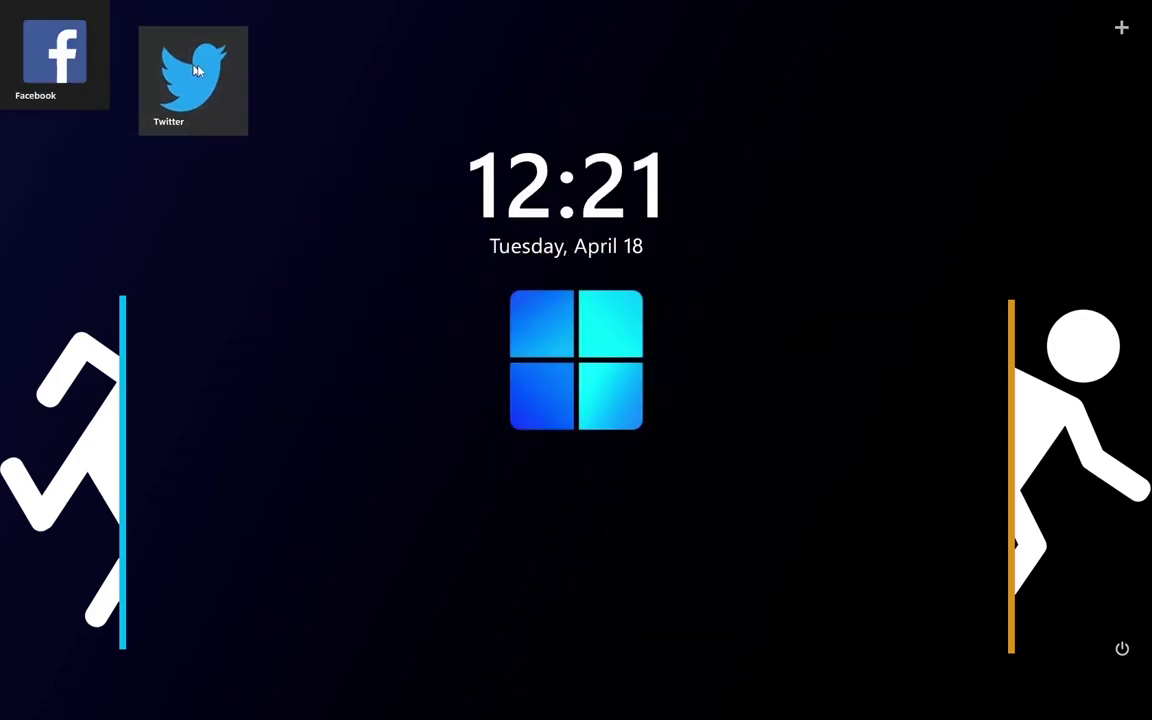
Spread the Twitter, Facebook, Photoshop, Chrome, Firefox, Calendar and Paint tiles across the desktop.
{"action": "right_click", "coordinate": [801, 104]}
{"action": "left_click_drag", "start_coordinate": [801, 104], "coordinate": [855, 517]}
{"action": "left_click_drag", "start_coordinate": [55, 55], "coordinate": [295, 470]}
{"action": "left_click_drag", "start_coordinate": [55, 55], "coordinate": [783, 122]}
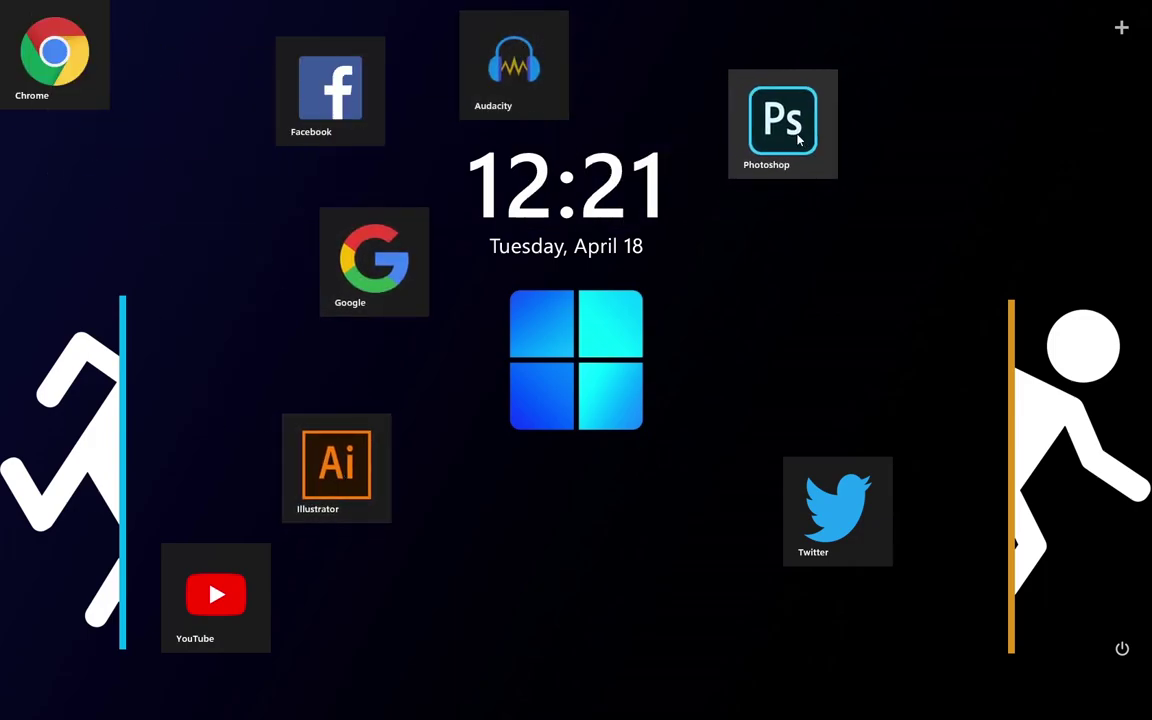
{"action": "left_click_drag", "start_coordinate": [55, 55], "coordinate": [218, 257]}
{"action": "mouse_move", "coordinate": [55, 55]}
{"action": "left_mouse_down"}
{"action": "mouse_move", "coordinate": [920, 145]}
{"action": "mouse_move", "coordinate": [504, 195]}
{"action": "mouse_move", "coordinate": [730, 265]}
{"action": "mouse_move", "coordinate": [30, 205]}
{"action": "mouse_move", "coordinate": [380, 50]}
{"action": "mouse_move", "coordinate": [600, 57]}
{"action": "mouse_move", "coordinate": [230, 67]}
{"action": "mouse_move", "coordinate": [1062, 98]}
{"action": "left_mouse_up"}
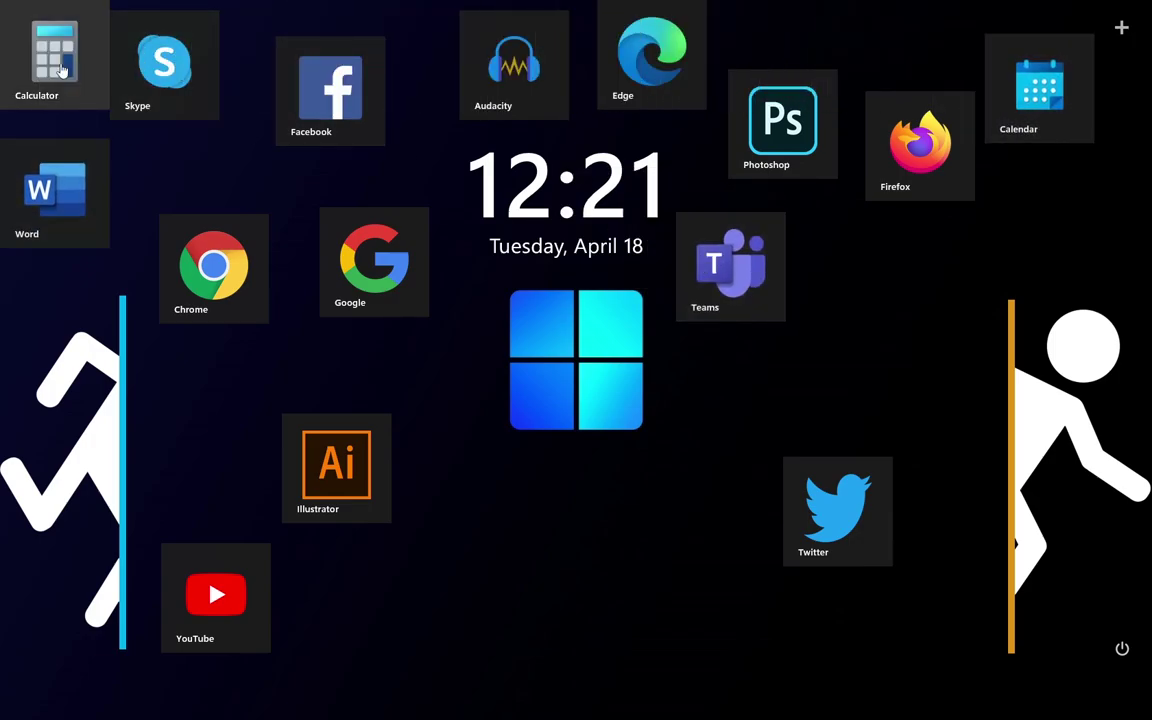
{"action": "left_click_drag", "start_coordinate": [55, 55], "coordinate": [1063, 218]}
{"action": "mouse_move", "coordinate": [55, 55]}
{"action": "left_mouse_down"}
{"action": "mouse_move", "coordinate": [57, 90]}
{"action": "mouse_move", "coordinate": [188, 405]}
{"action": "mouse_move", "coordinate": [212, 80]}
{"action": "mouse_move", "coordinate": [300, 170]}
{"action": "left_mouse_up"}
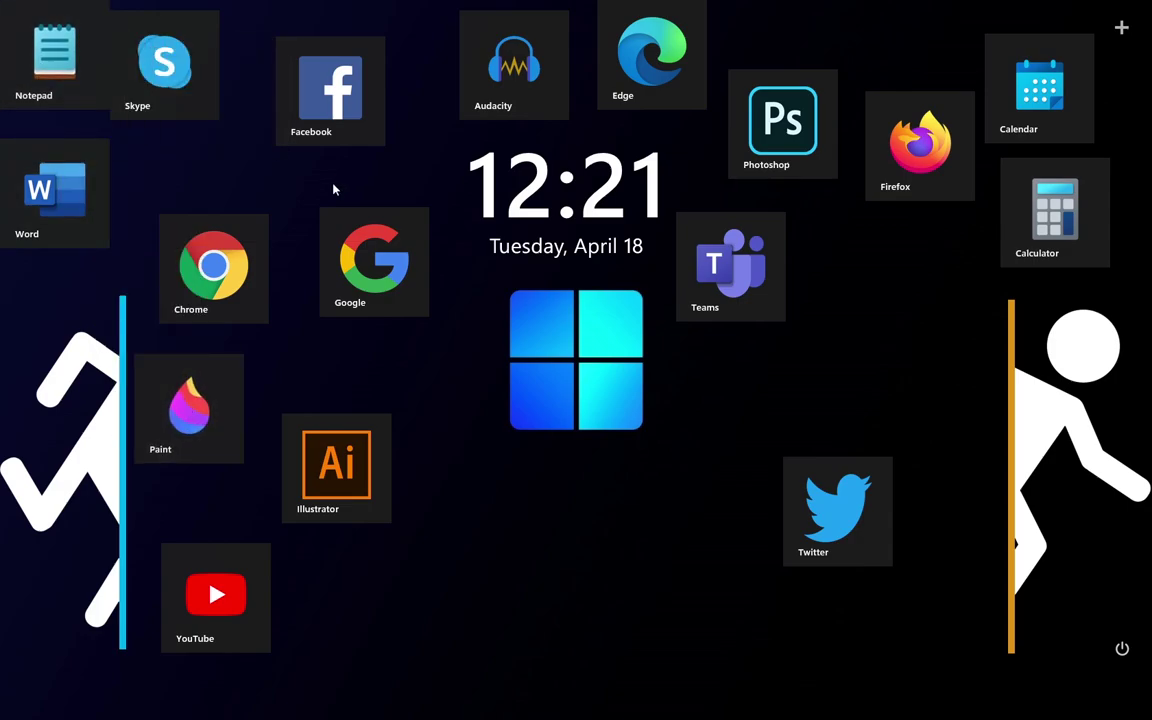
Switch the Audacity, Skype, Notepad and Word tiles to the small Alternative size.
{"action": "right_click", "coordinate": [500, 87]}
{"action": "left_click", "coordinate": [540, 118]}
{"action": "right_click", "coordinate": [190, 72]}
{"action": "left_click", "coordinate": [229, 106]}
{"action": "right_click", "coordinate": [75, 68]}
{"action": "left_click", "coordinate": [105, 93]}
{"action": "right_click", "coordinate": [65, 190]}
{"action": "left_click", "coordinate": [86, 222]}
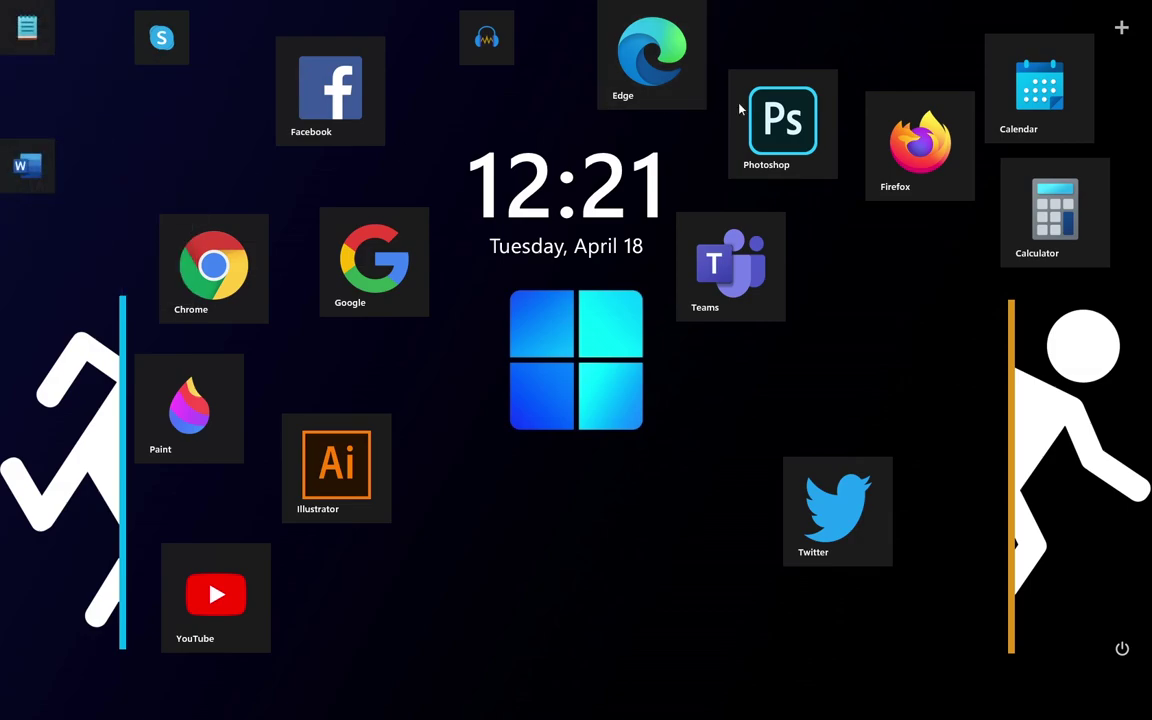
Shrink the Calendar, Calculator, Teams and Paint tiles to small Alternative icons.
{"action": "right_click", "coordinate": [1010, 90]}
{"action": "left_click", "coordinate": [1040, 128]}
{"action": "right_click", "coordinate": [1040, 210]}
{"action": "left_click", "coordinate": [1075, 249]}
{"action": "right_click", "coordinate": [748, 273]}
{"action": "left_click", "coordinate": [791, 310]}
{"action": "right_click", "coordinate": [216, 401]}
{"action": "left_click", "coordinate": [224, 440]}
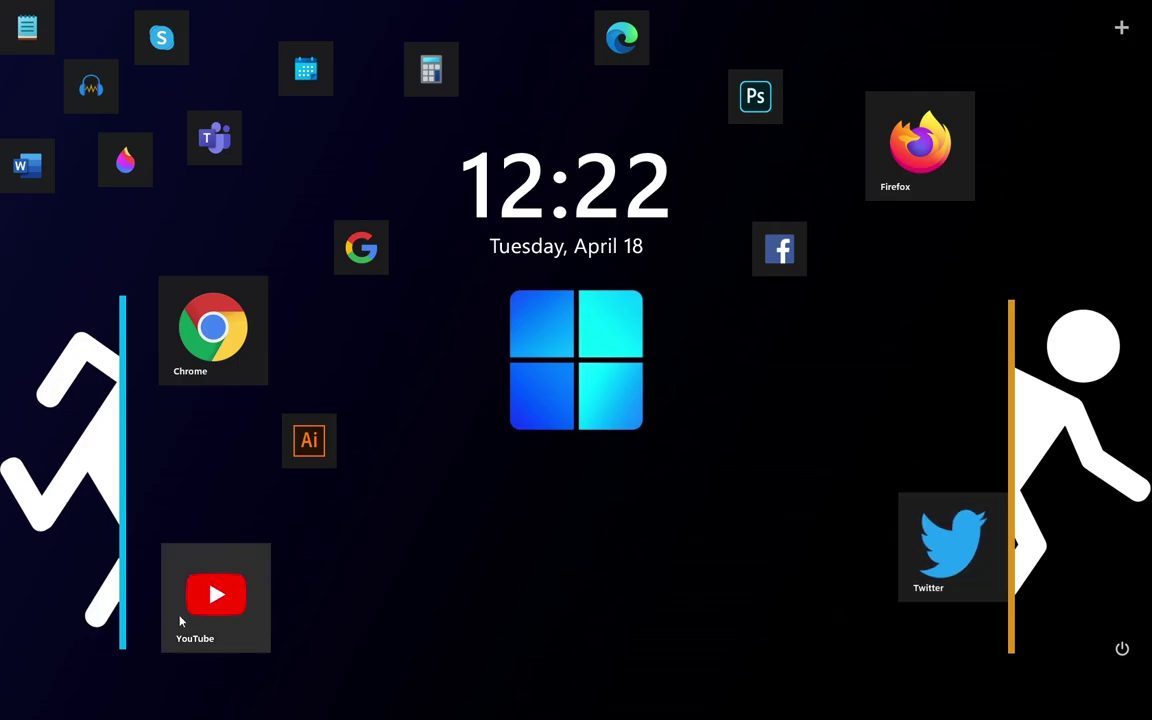
Dock YouTube and Chrome by the blue portal, and Firefox, Facebook, Photoshop, Edge beside Twitter.
{"action": "left_click_drag", "start_coordinate": [181, 622], "coordinate": [150, 568]}
{"action": "left_click_drag", "start_coordinate": [162, 373], "coordinate": [265, 545]}
{"action": "left_click", "coordinate": [265, 545]}
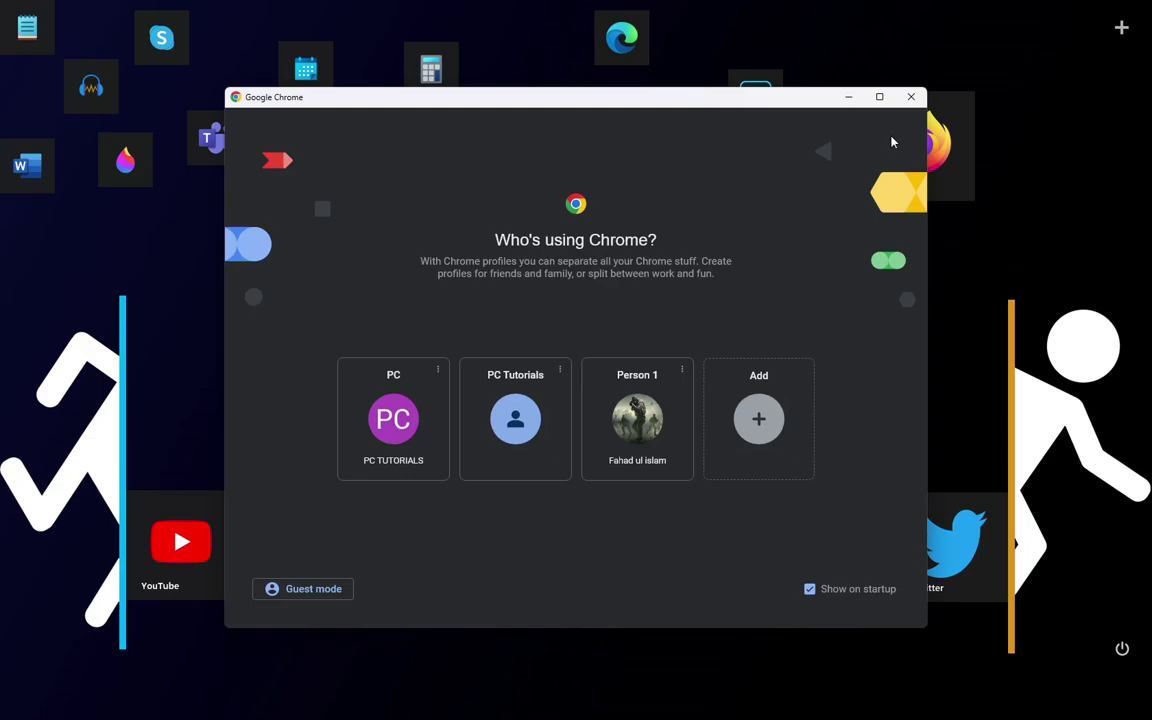
{"action": "left_click", "coordinate": [910, 95]}
{"action": "left_click_drag", "start_coordinate": [928, 137], "coordinate": [850, 540]}
{"action": "left_click_drag", "start_coordinate": [780, 249], "coordinate": [978, 463]}
{"action": "left_click_drag", "start_coordinate": [755, 96], "coordinate": [928, 477]}
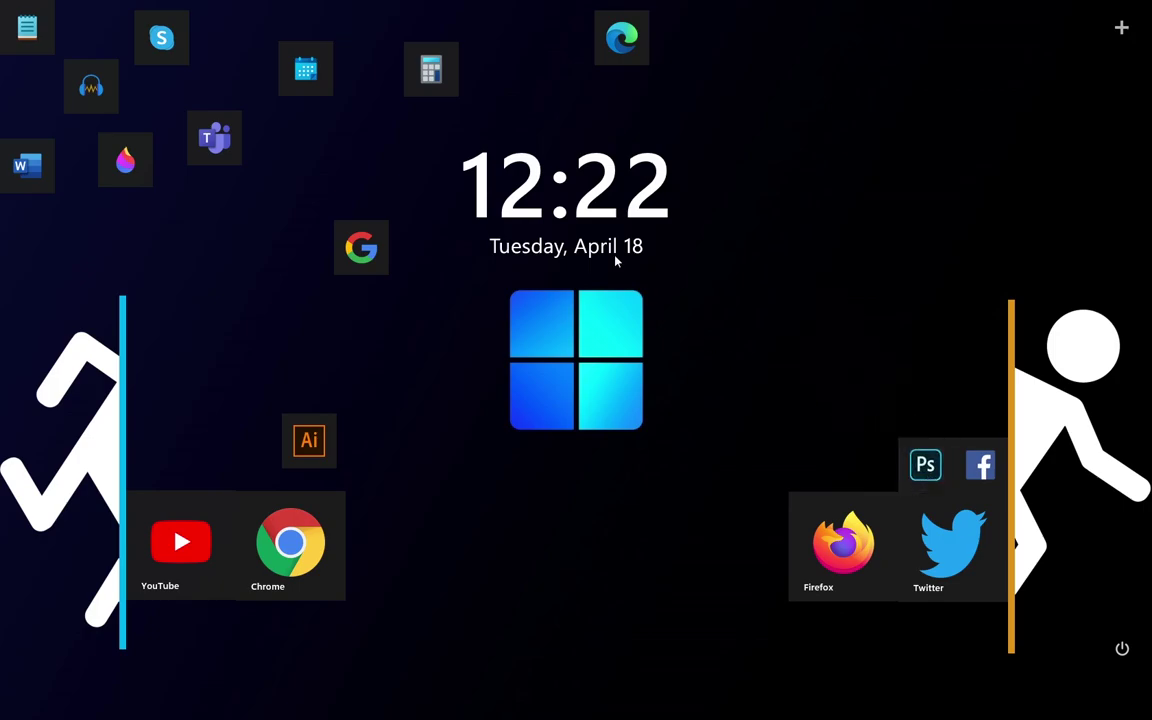
{"action": "left_click_drag", "start_coordinate": [610, 48], "coordinate": [858, 472]}
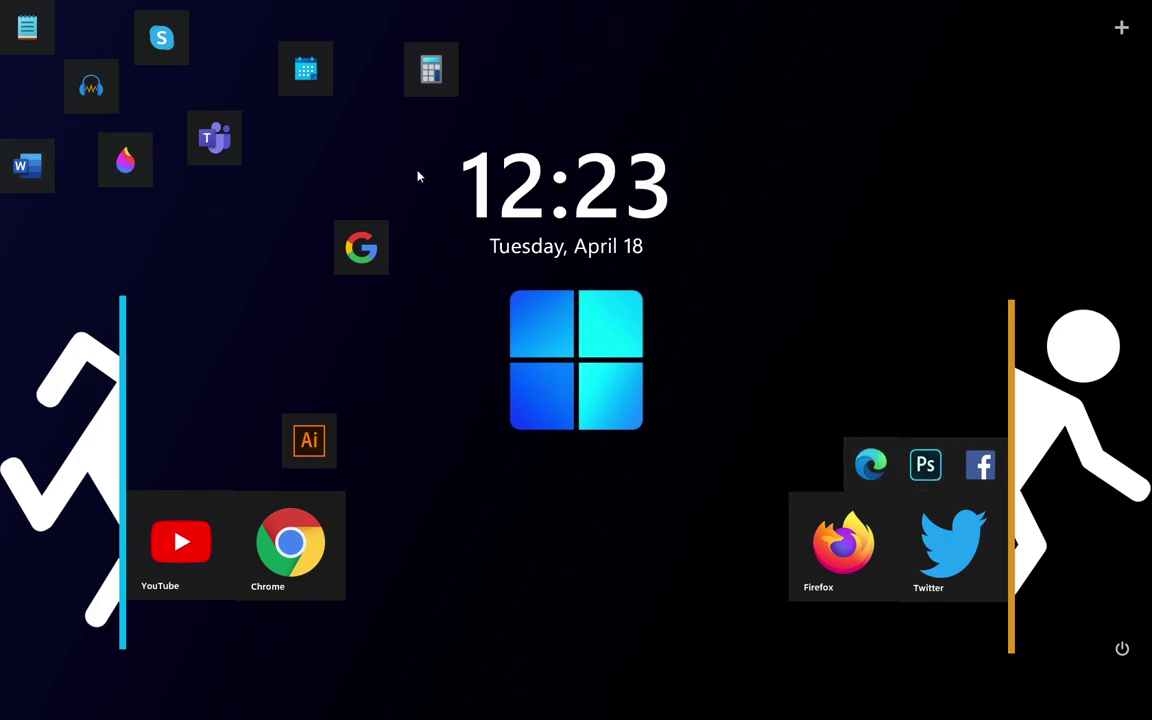
Stack Teams, Ai, Google, Paint and Word tiles in steps above YouTube.
{"action": "left_click_drag", "start_coordinate": [222, 147], "coordinate": [162, 469]}
{"action": "left_click_drag", "start_coordinate": [328, 440], "coordinate": [229, 462]}
{"action": "left_click_drag", "start_coordinate": [370, 244], "coordinate": [285, 452]}
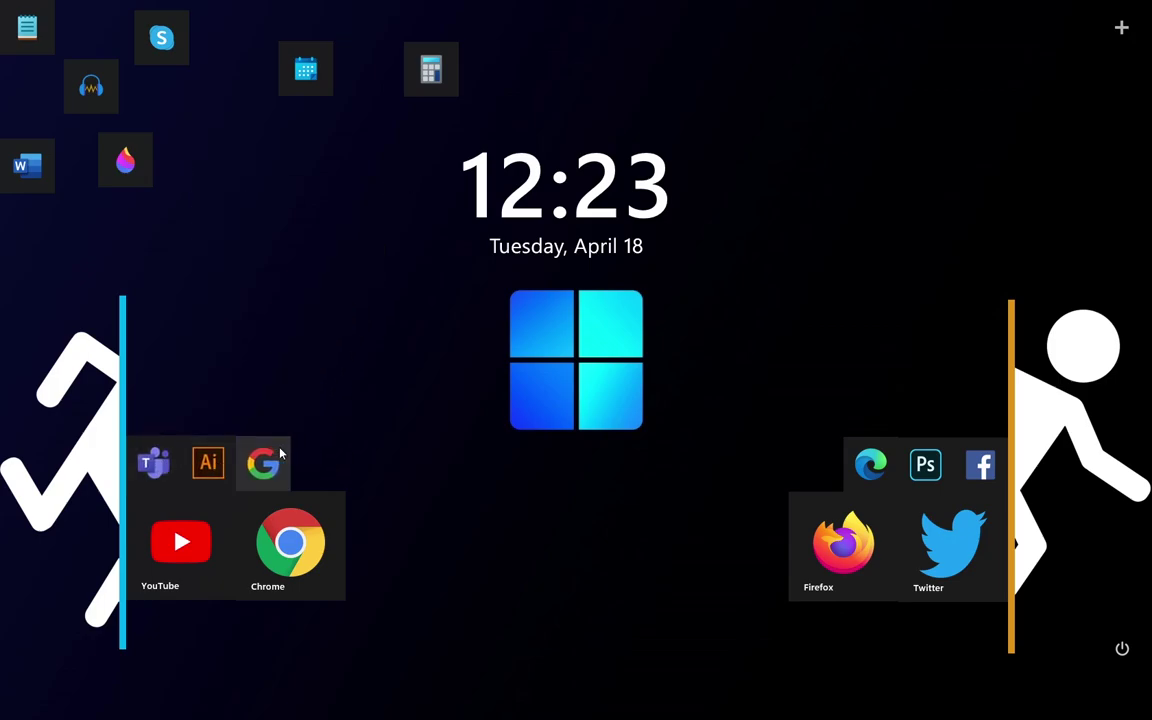
{"action": "left_click_drag", "start_coordinate": [125, 160], "coordinate": [168, 410]}
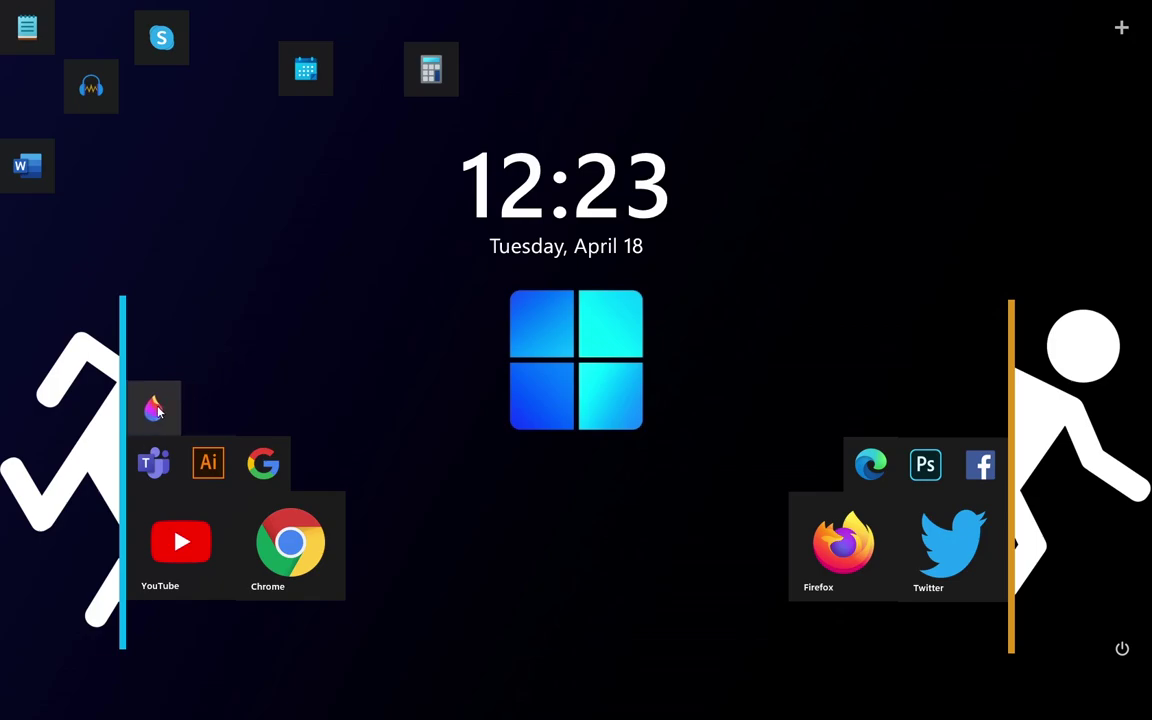
{"action": "left_click_drag", "start_coordinate": [28, 165], "coordinate": [220, 410]}
Top the stacks with Skype, Calendar, Audacity and Notepad, and unload the Calculator tile.
{"action": "left_click_drag", "start_coordinate": [162, 57], "coordinate": [720, 395]}
{"action": "left_click_drag", "start_coordinate": [305, 68], "coordinate": [968, 418]}
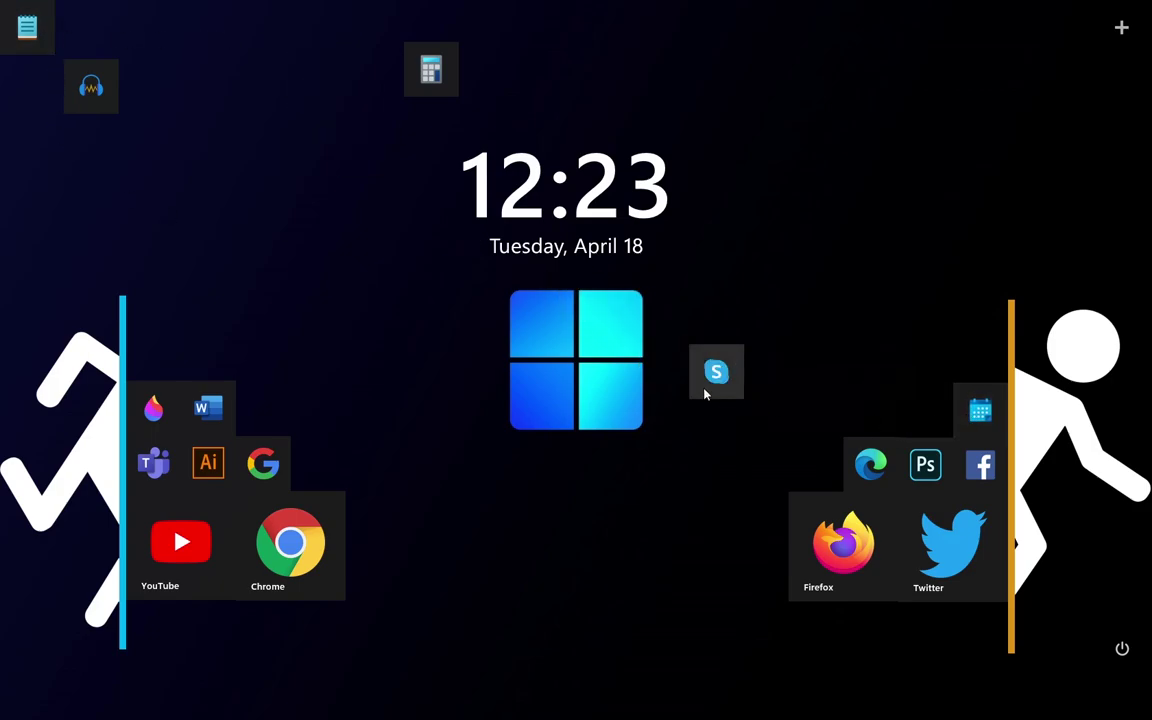
{"action": "left_click_drag", "start_coordinate": [704, 391], "coordinate": [886, 412]}
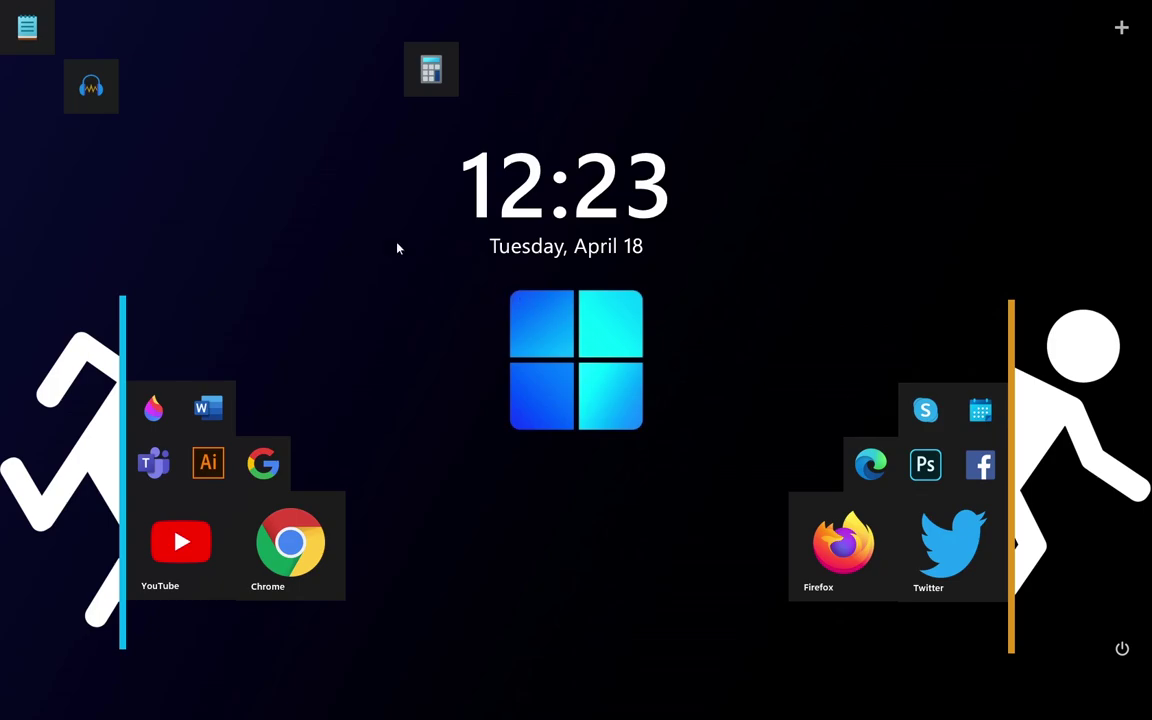
{"action": "left_click_drag", "start_coordinate": [93, 90], "coordinate": [159, 353]}
{"action": "left_click_drag", "start_coordinate": [30, 32], "coordinate": [992, 360]}
{"action": "right_click", "coordinate": [428, 70]}
{"action": "left_click", "coordinate": [455, 121]}
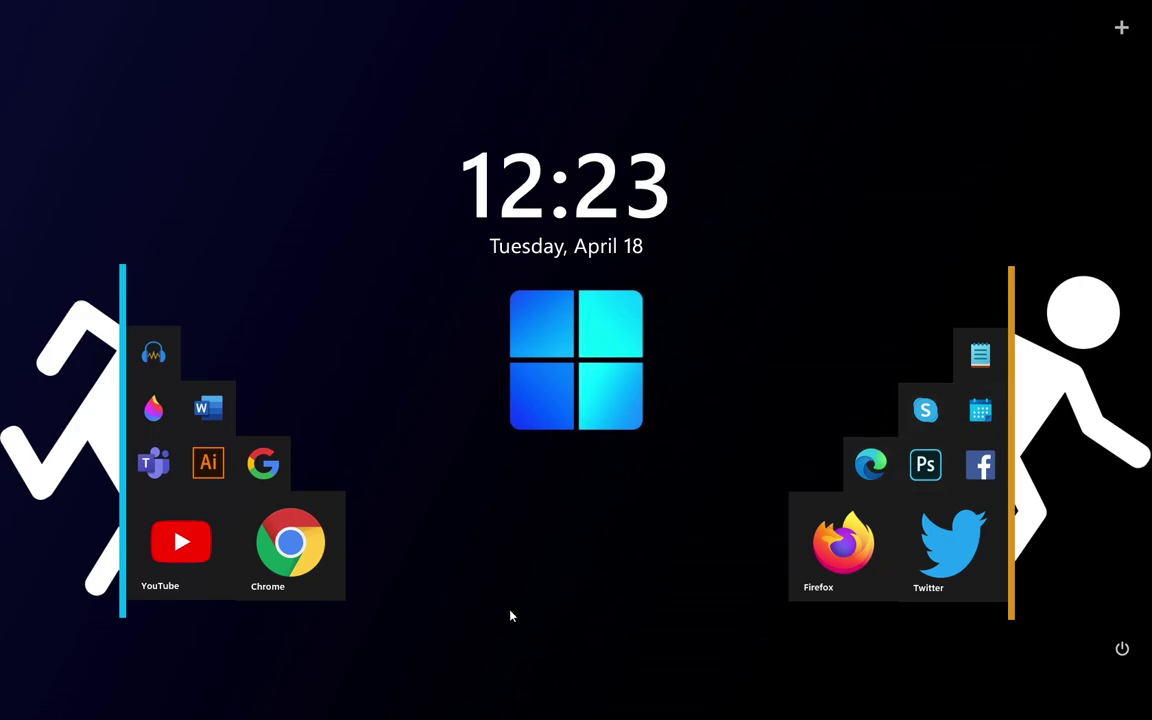
Set Panel Opacity to 0% with Blur left off, then browse to the Text Items gallery.
{"action": "left_click", "coordinate": [1123, 40]}
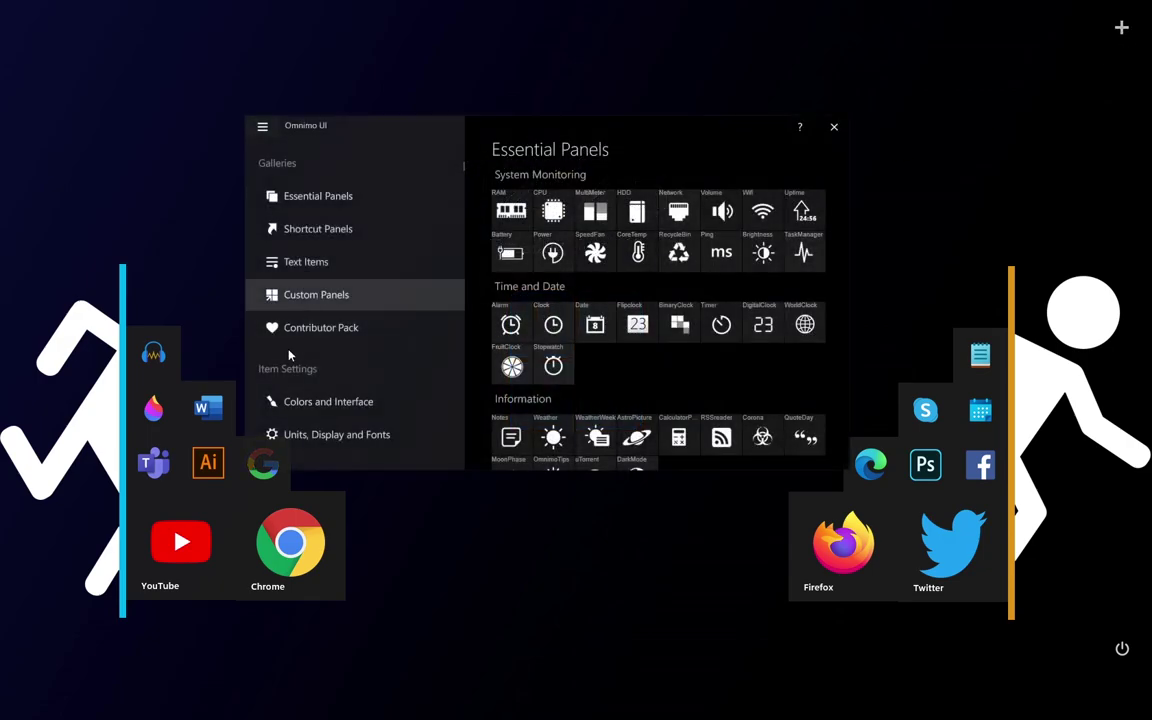
{"action": "left_click", "coordinate": [301, 402]}
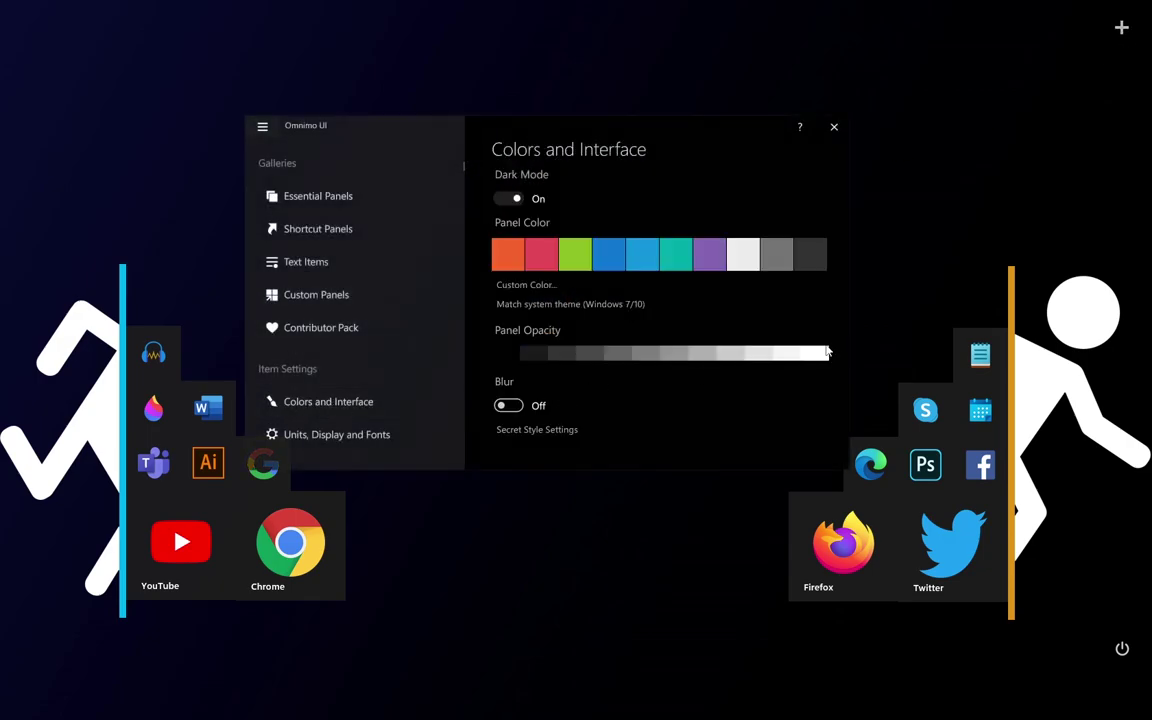
{"action": "left_click", "coordinate": [505, 354]}
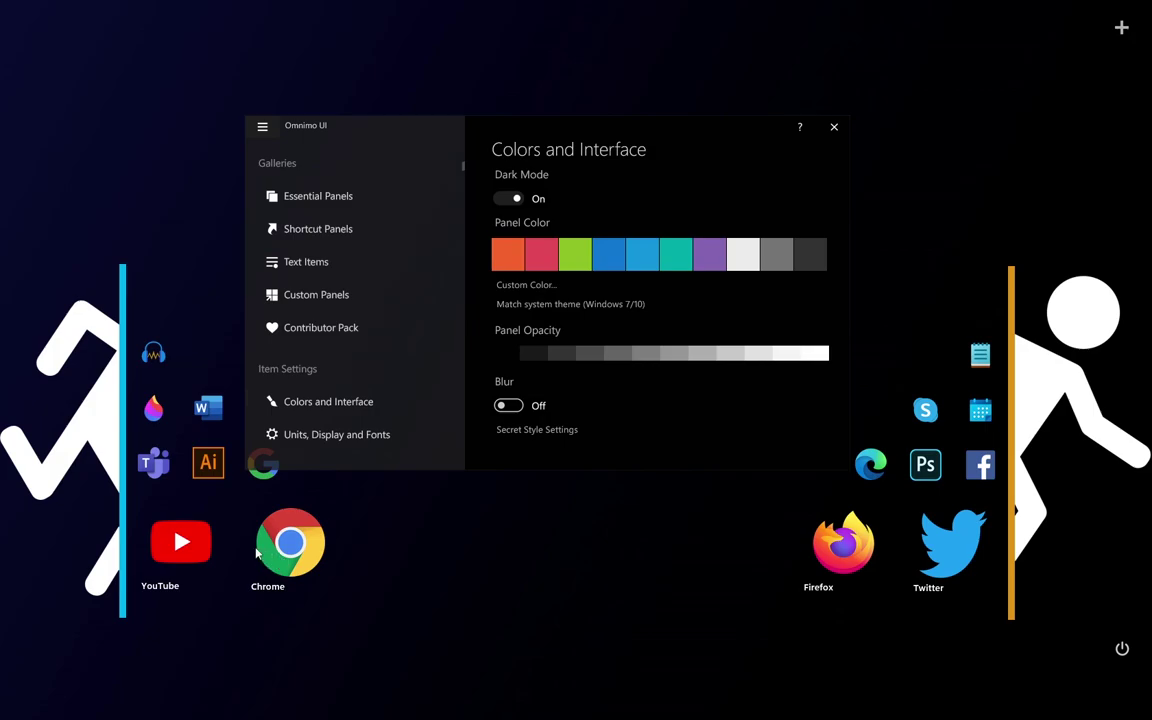
{"action": "left_click", "coordinate": [508, 405]}
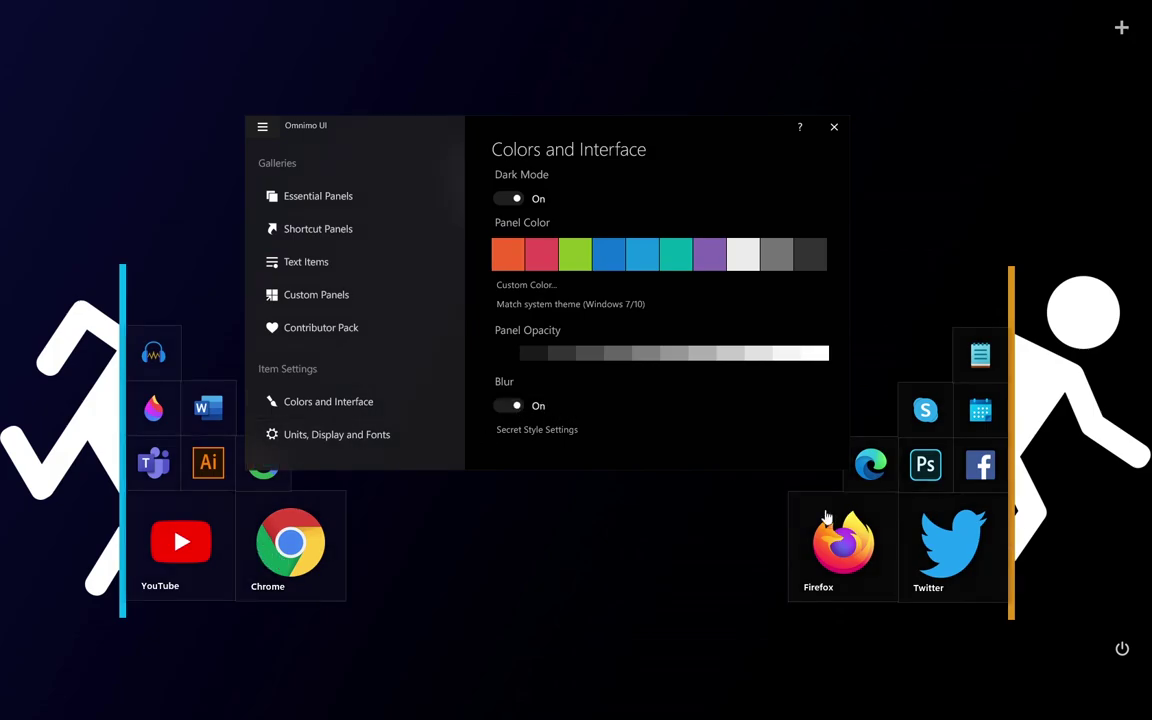
{"action": "left_click", "coordinate": [510, 407]}
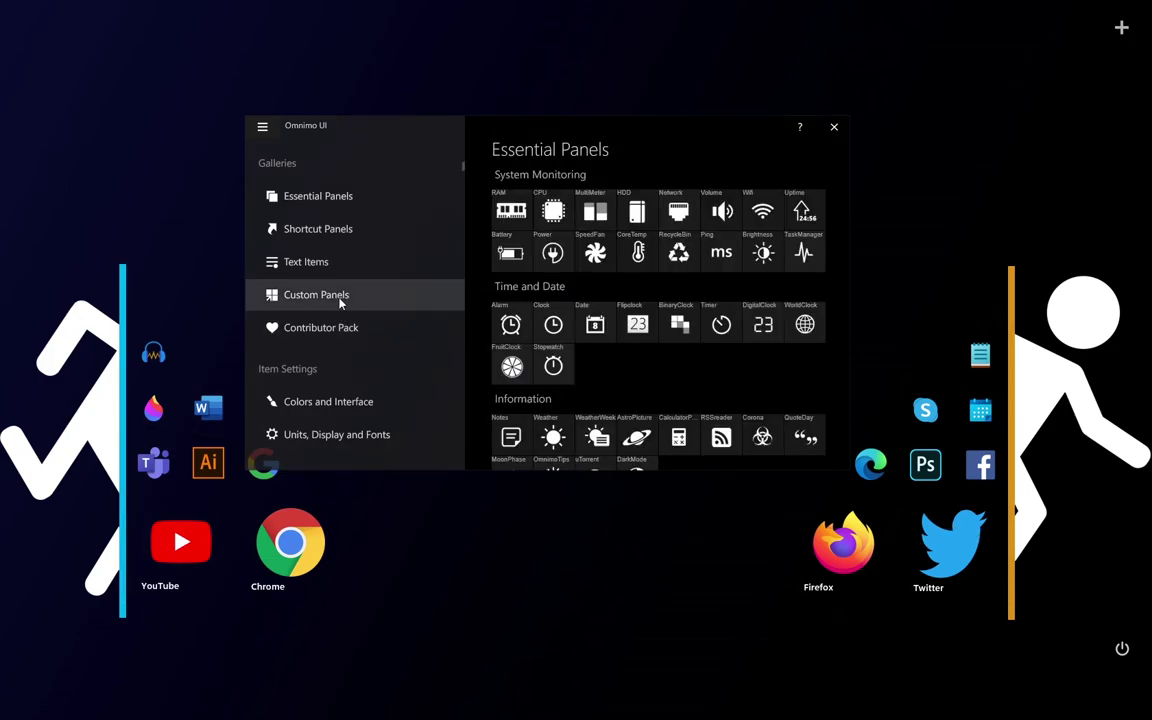
{"action": "left_click", "coordinate": [338, 302]}
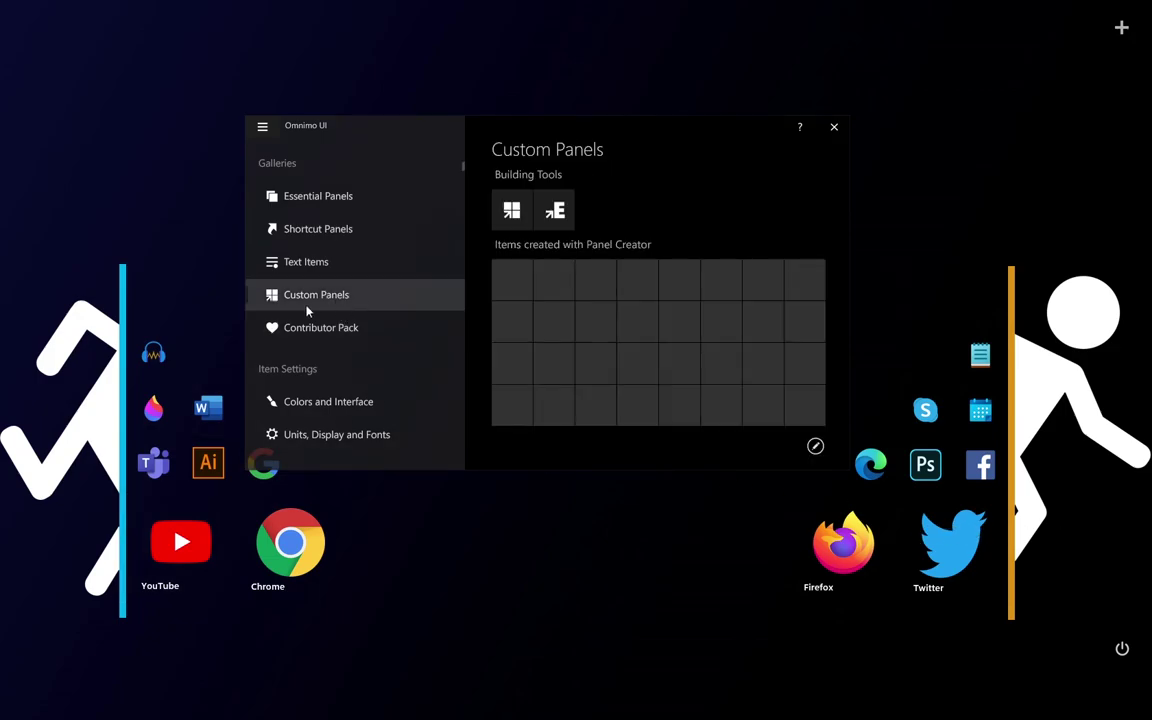
{"action": "left_click", "coordinate": [342, 273]}
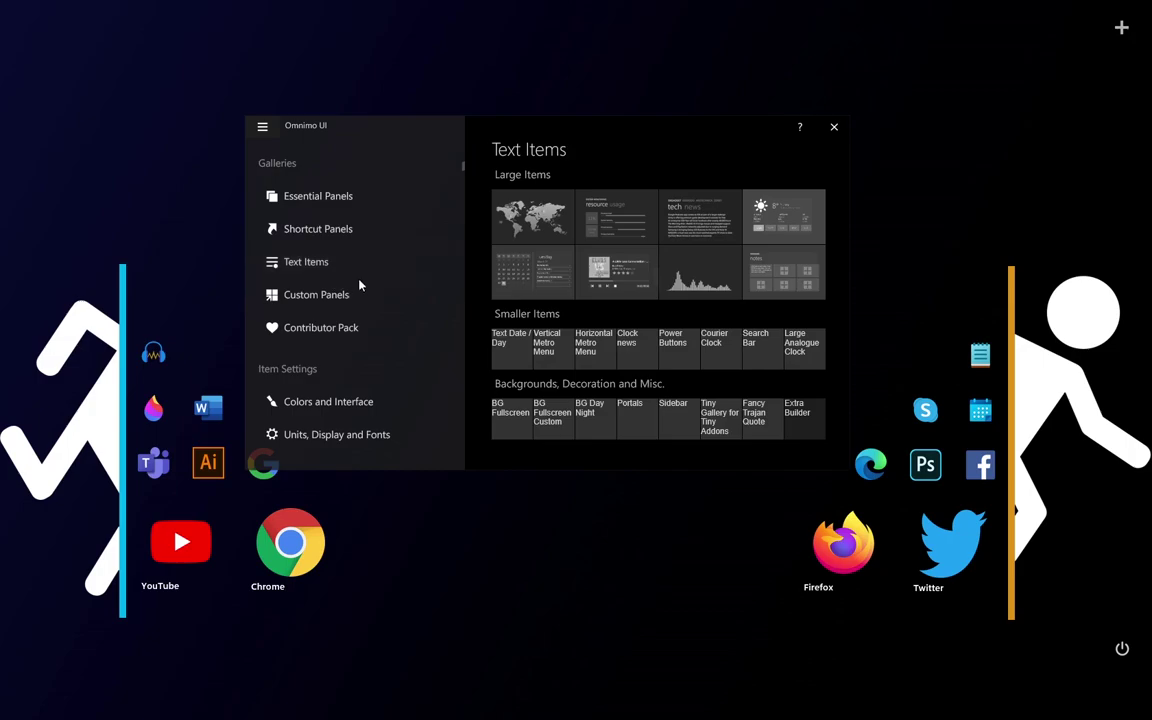
Close Omnimo UI, place the owl above the clock, and centre the quote at the top.
{"action": "left_click", "coordinate": [832, 128]}
{"action": "left_click_drag", "start_coordinate": [45, 45], "coordinate": [572, 132]}
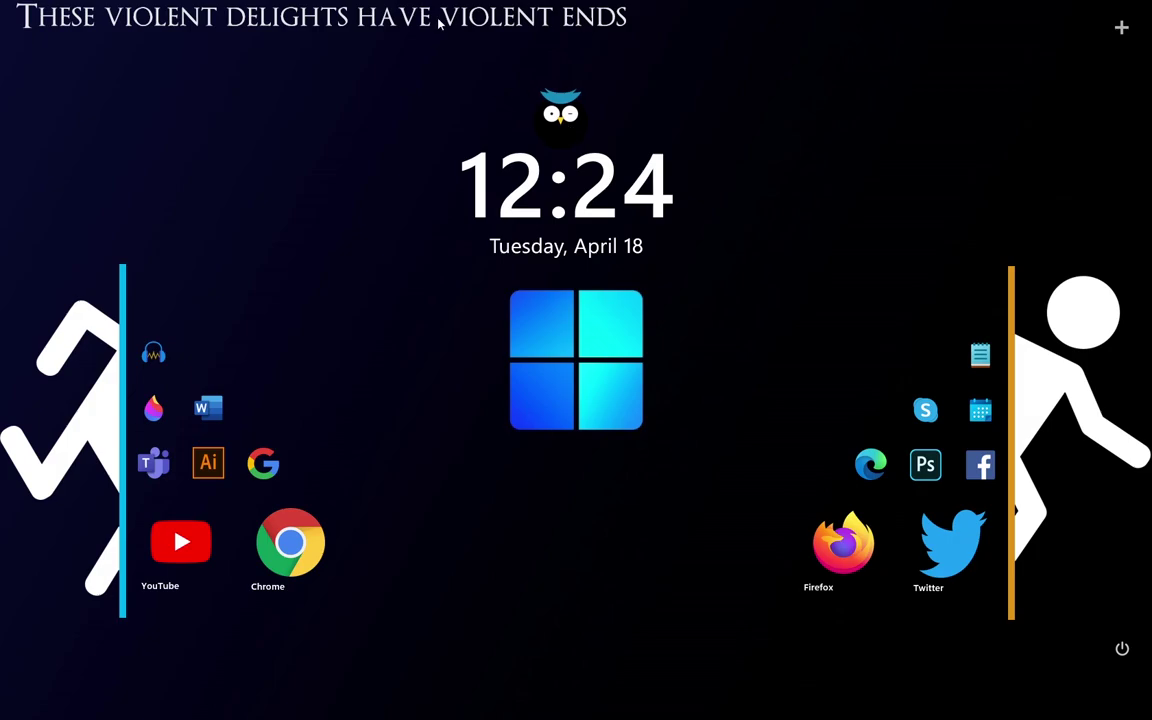
{"action": "left_click_drag", "start_coordinate": [438, 24], "coordinate": [668, 32]}
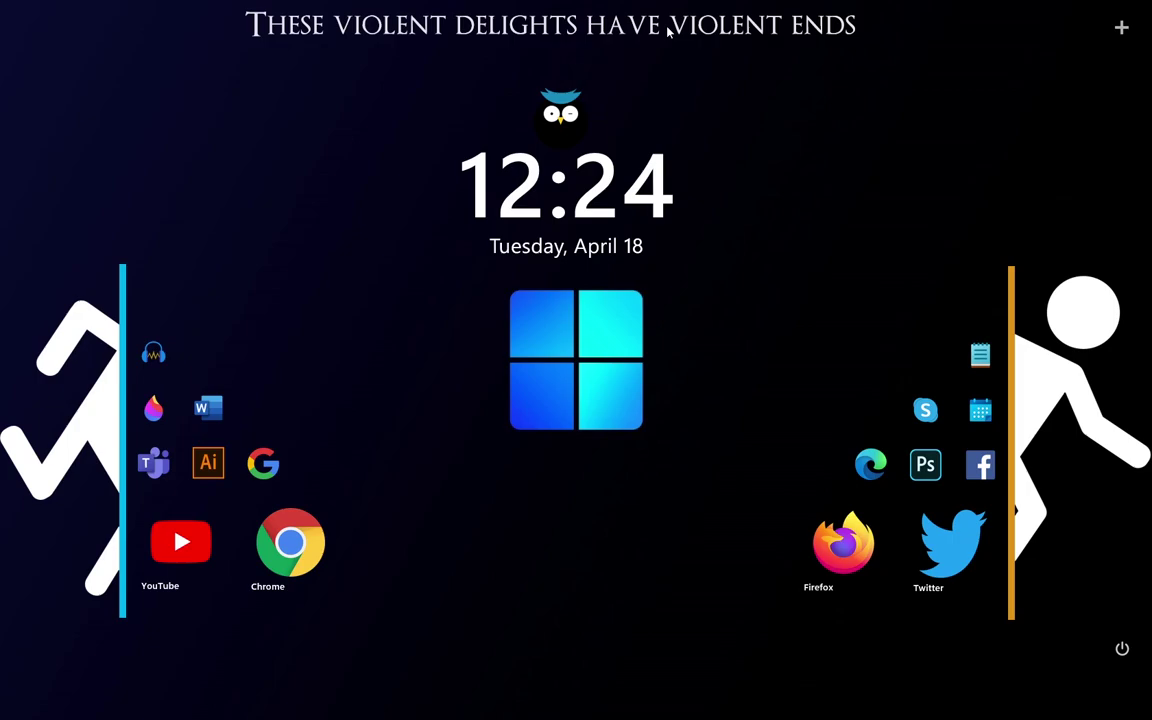